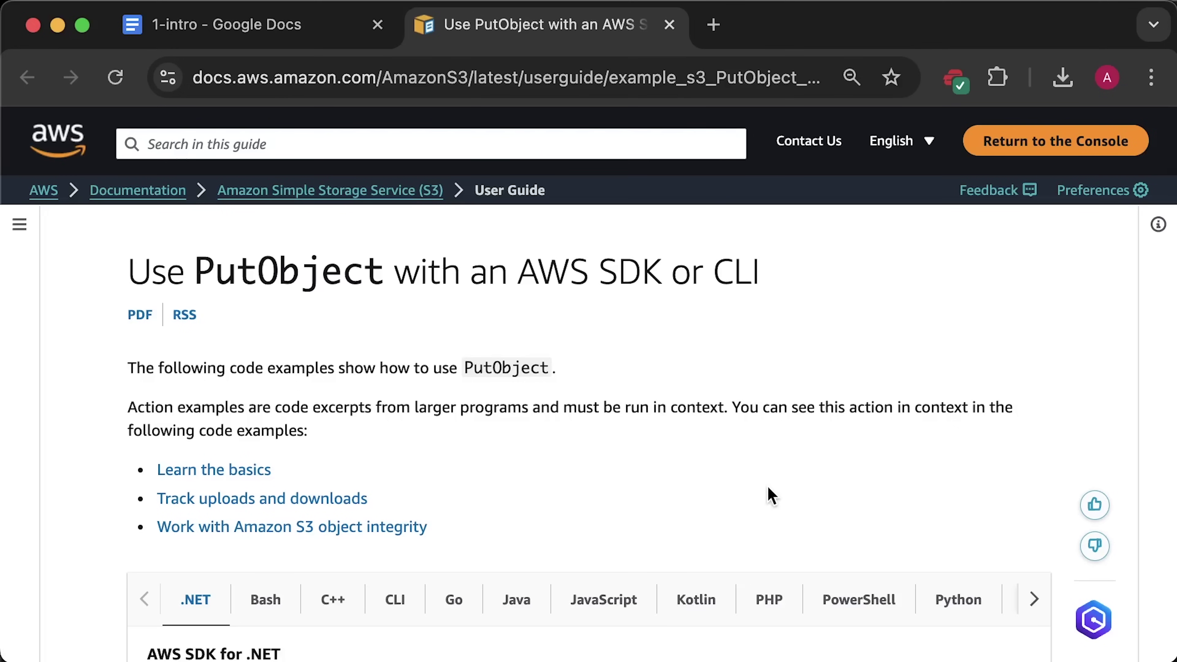
- Highlight PutObject in the title, then scroll down and show the Go SDK upload example
{"action": "left_click_drag", "start_coordinate": [381, 271], "coordinate": [205, 271]}
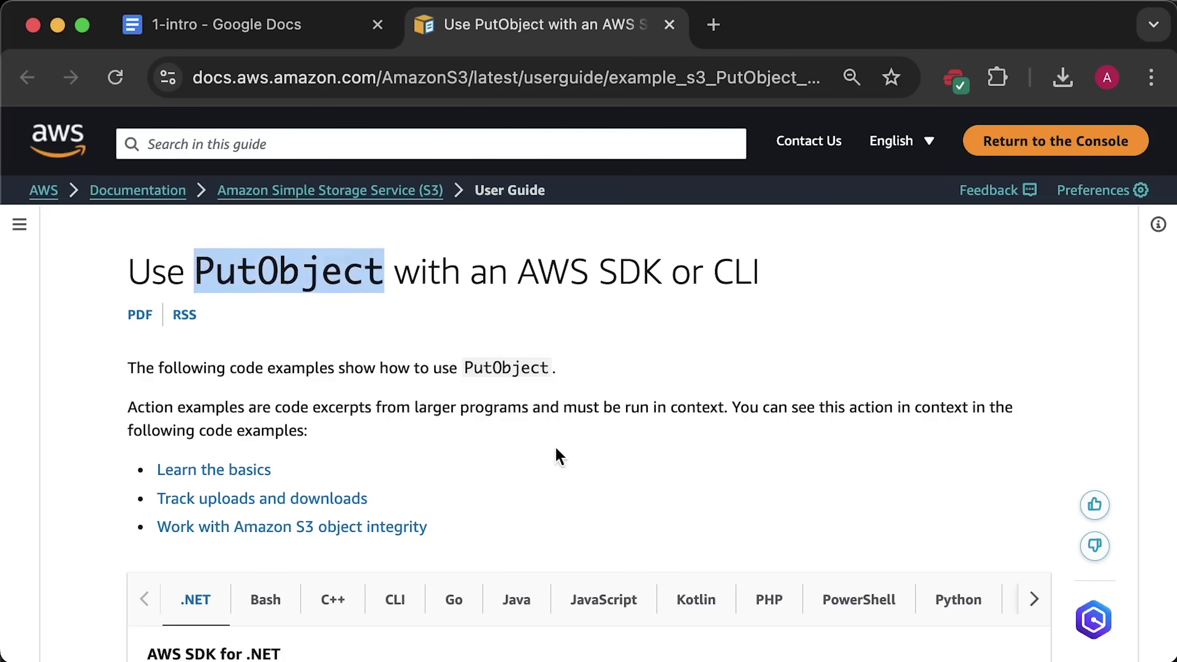
{"action": "left_click", "coordinate": [644, 473]}
{"action": "scroll", "coordinate": [670, 488], "scroll_direction": "down", "scroll_amount": 7}
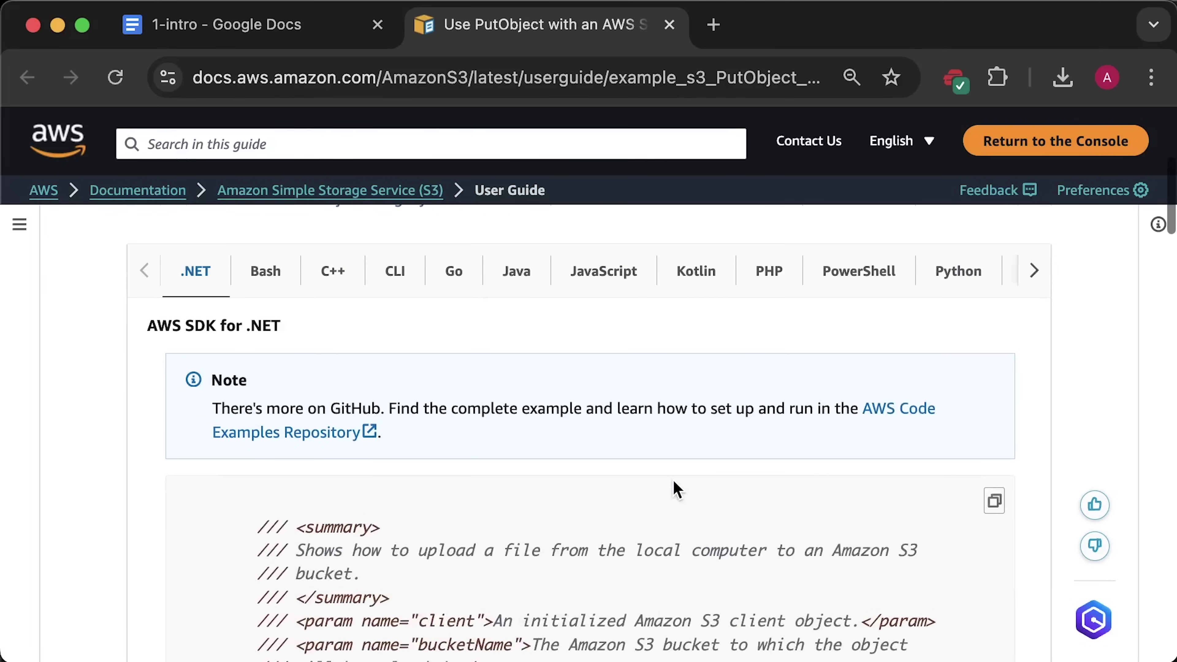
{"action": "scroll", "coordinate": [822, 539], "scroll_direction": "down", "scroll_amount": 8}
{"action": "scroll", "coordinate": [821, 542], "scroll_direction": "up", "scroll_amount": 10}
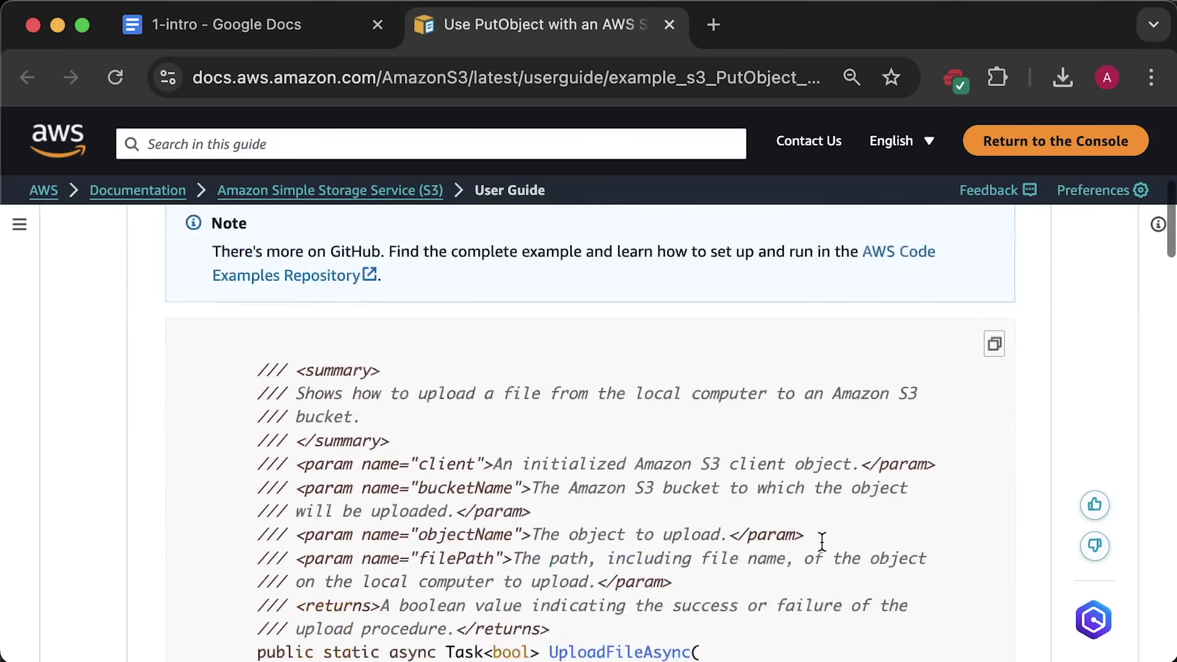
{"action": "scroll", "coordinate": [822, 546], "scroll_direction": "down", "scroll_amount": 2}
{"action": "left_click", "coordinate": [452, 342]}
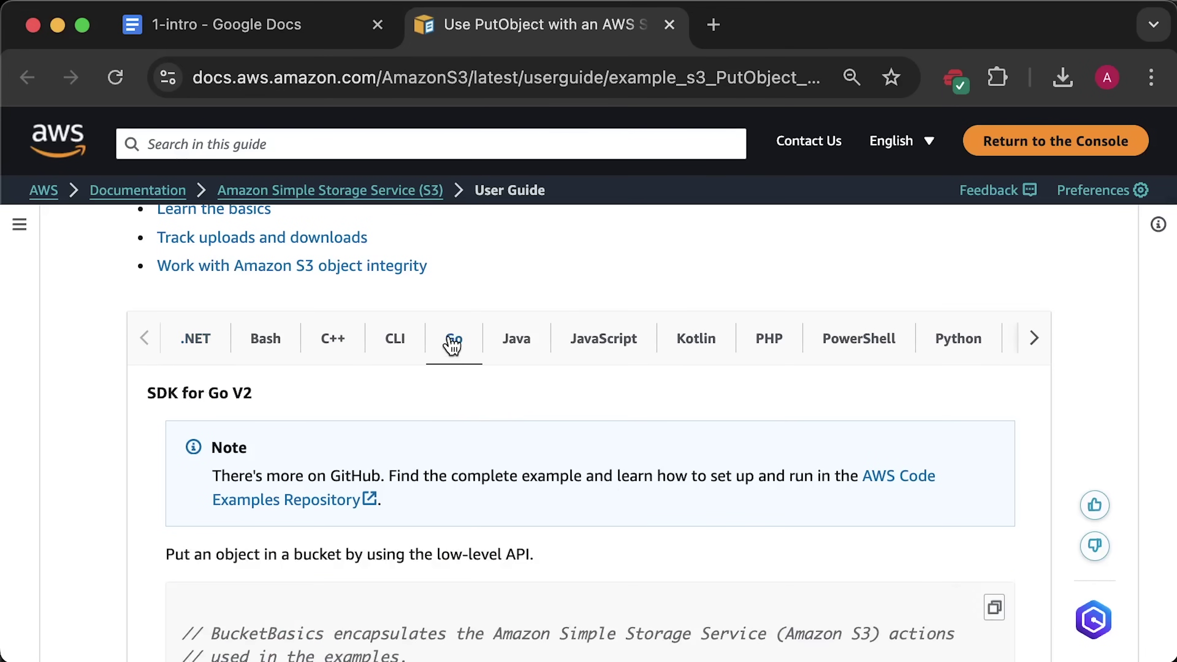
{"action": "scroll", "coordinate": [644, 411], "scroll_direction": "down", "scroll_amount": 15}
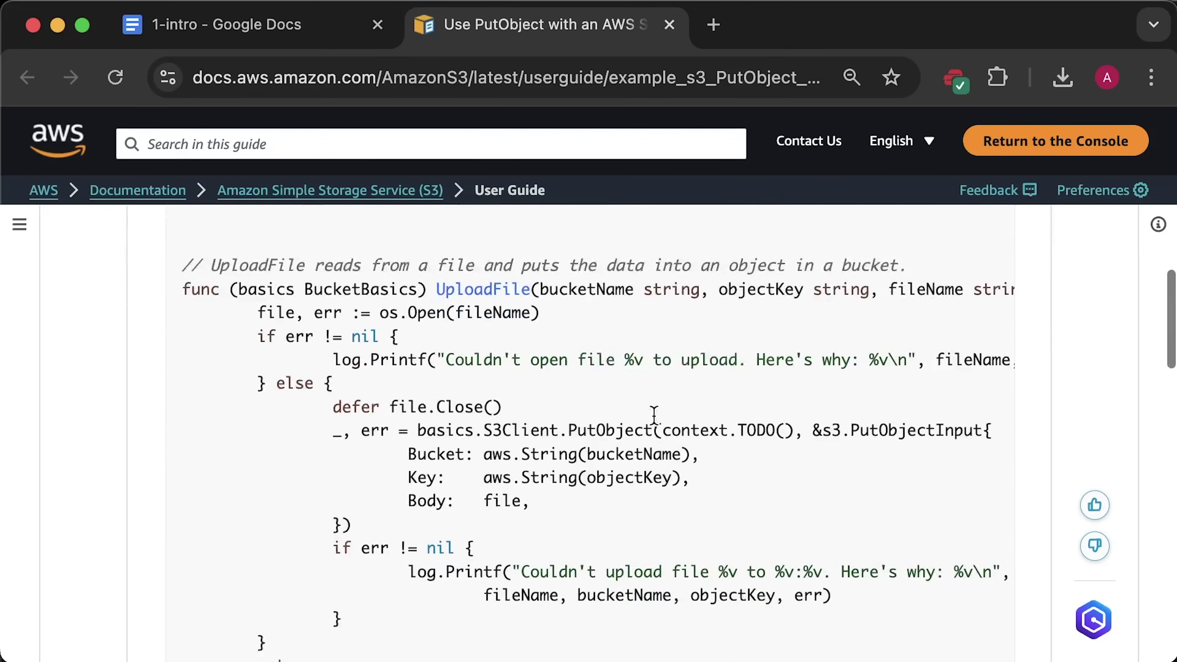
{"action": "scroll", "coordinate": [656, 414], "scroll_direction": "down", "scroll_amount": 6}
{"action": "scroll", "coordinate": [655, 415], "scroll_direction": "up", "scroll_amount": 7}
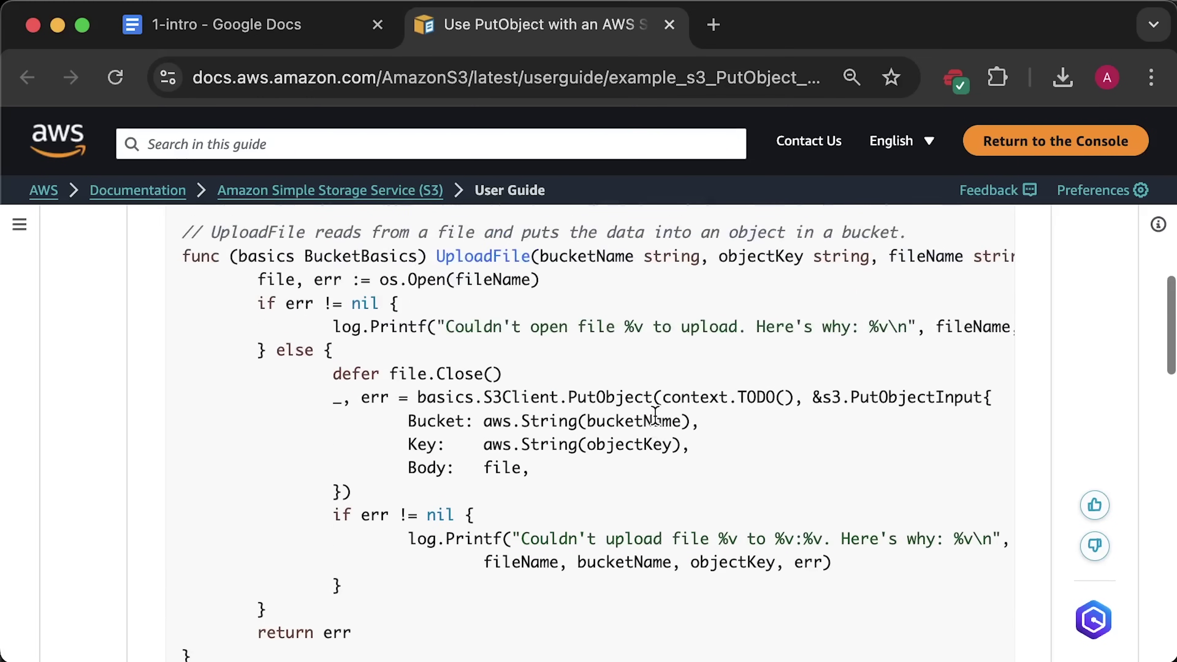
{"action": "scroll", "coordinate": [655, 415], "scroll_direction": "up", "scroll_amount": 10}
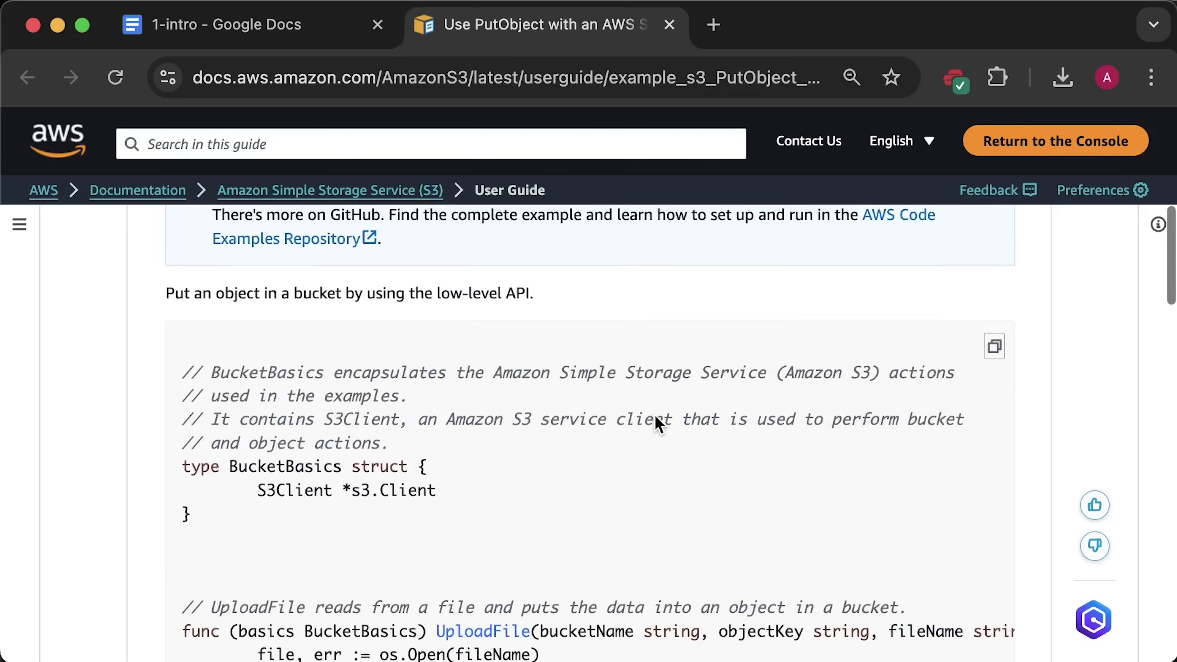
{"action": "scroll", "coordinate": [660, 423], "scroll_direction": "up", "scroll_amount": 2}
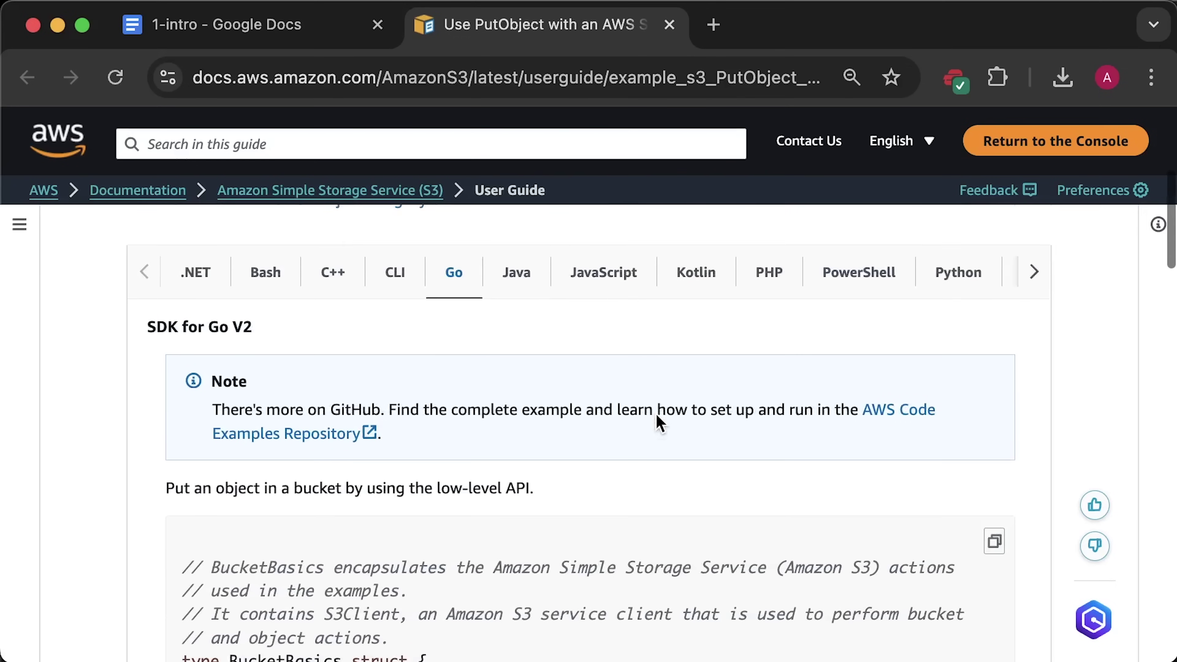
- Switch the S3 upload example to the Rust SDK code and scroll through it
{"action": "left_click", "coordinate": [1034, 272]}
{"action": "left_click", "coordinate": [803, 278]}
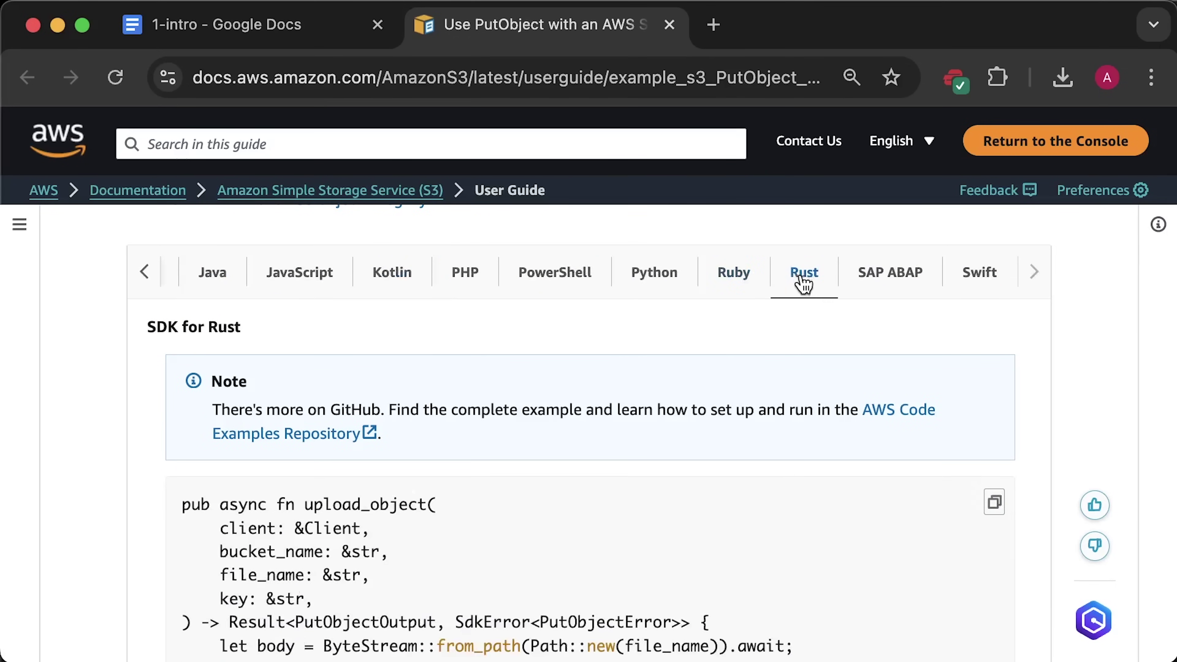
{"action": "scroll", "coordinate": [936, 381], "scroll_direction": "down", "scroll_amount": 5}
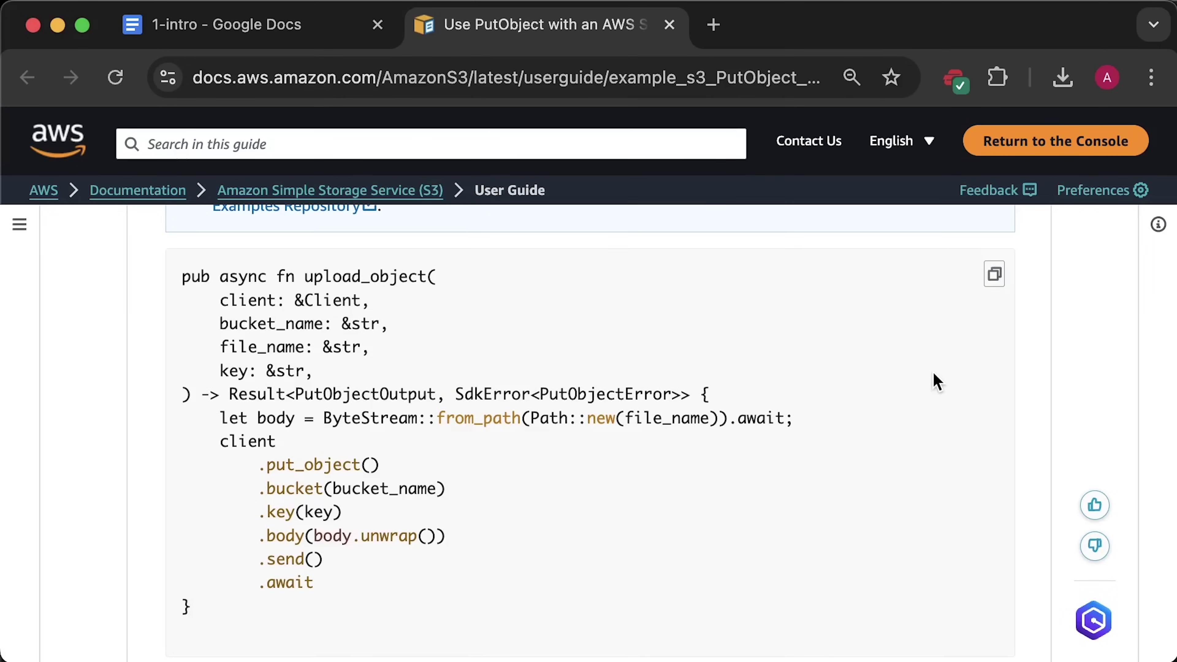
{"action": "scroll", "coordinate": [934, 381], "scroll_direction": "up", "scroll_amount": 5}
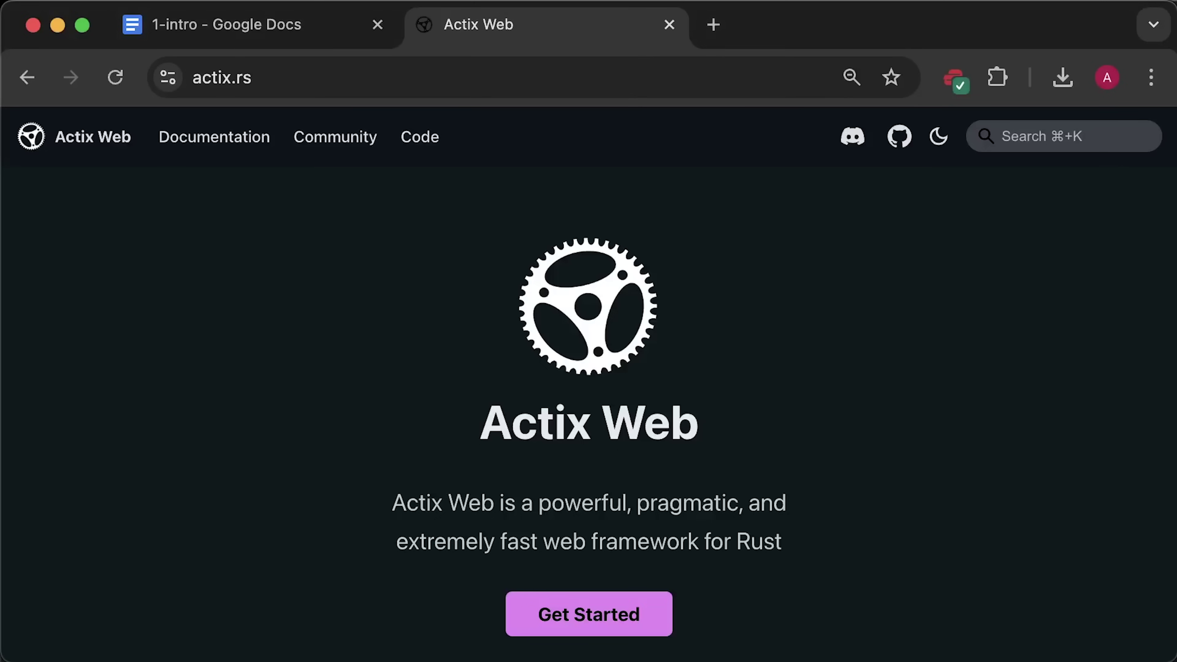
- Scroll down the Actix Web homepage, then down the Fiber homepage to its Go code example
{"action": "scroll", "coordinate": [1015, 577], "scroll_direction": "down", "scroll_amount": 10}
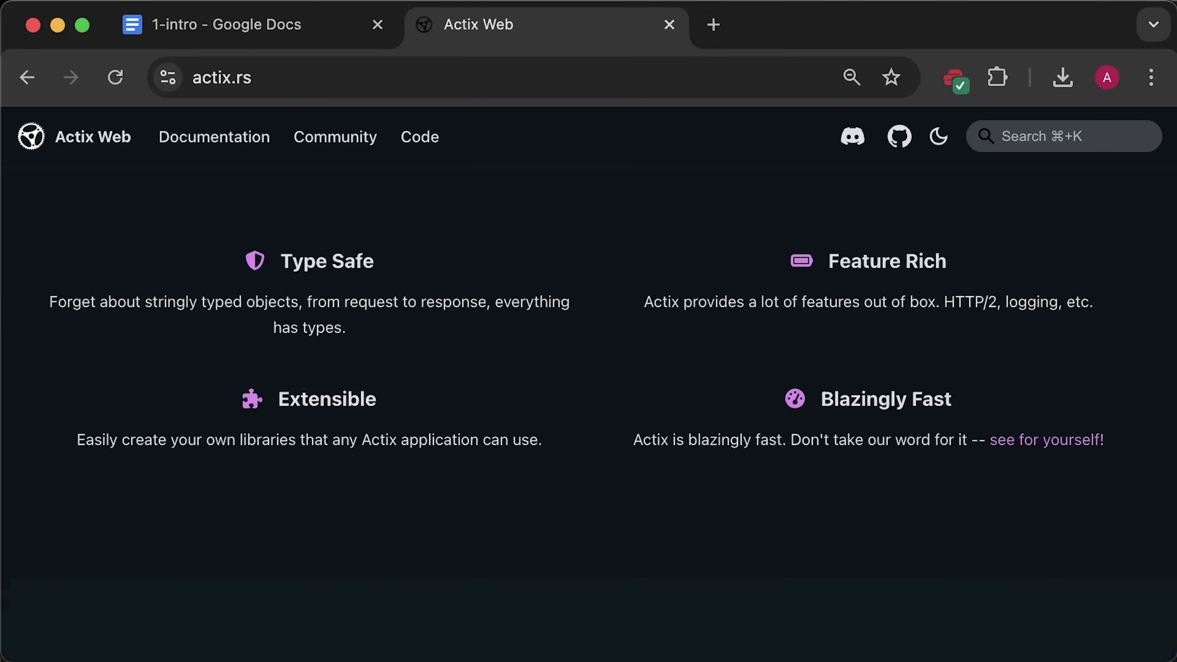
{"action": "scroll", "coordinate": [1114, 584], "scroll_direction": "down", "scroll_amount": 8}
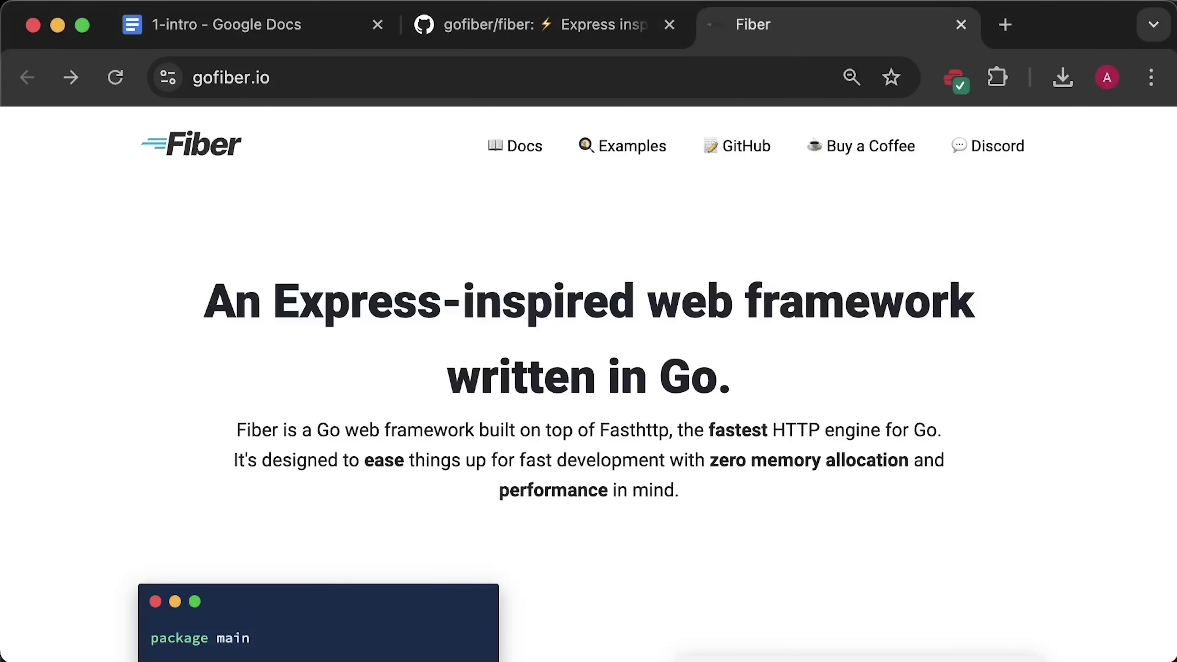
{"action": "scroll", "coordinate": [1082, 565], "scroll_direction": "down", "scroll_amount": 8}
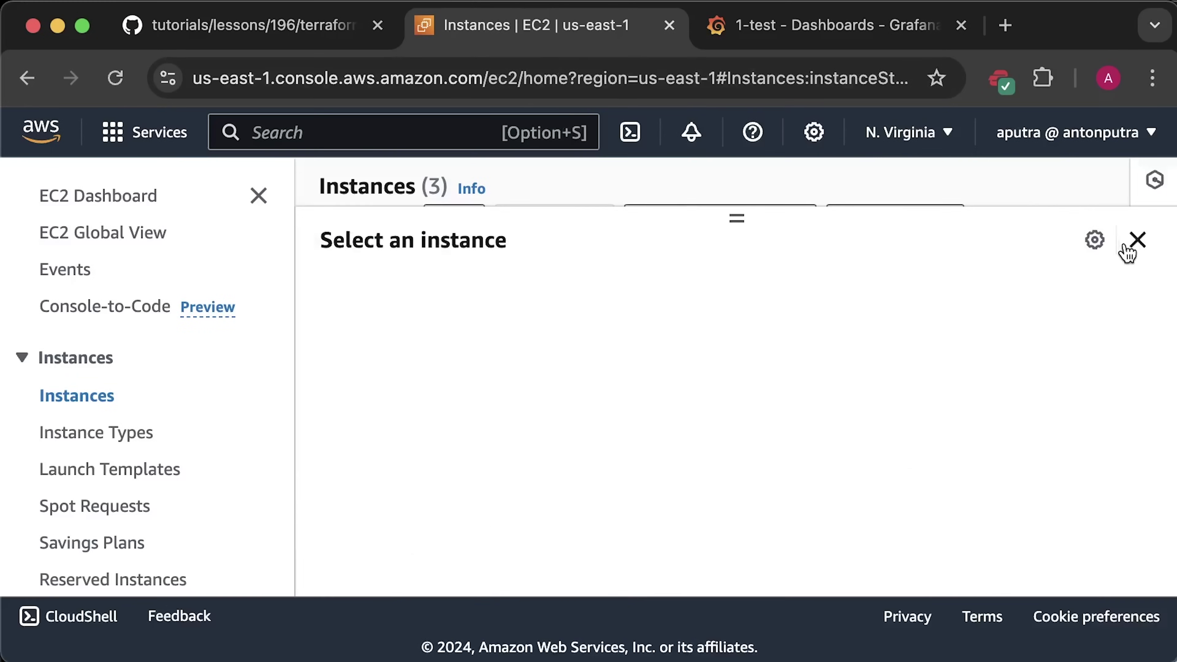
- Zoom the EC2 Instances page to 80% to show all three m6a.2xlarge instances, then go to Grafana
{"action": "key", "text": "super+minus"}
{"action": "key", "text": "super+minus"}
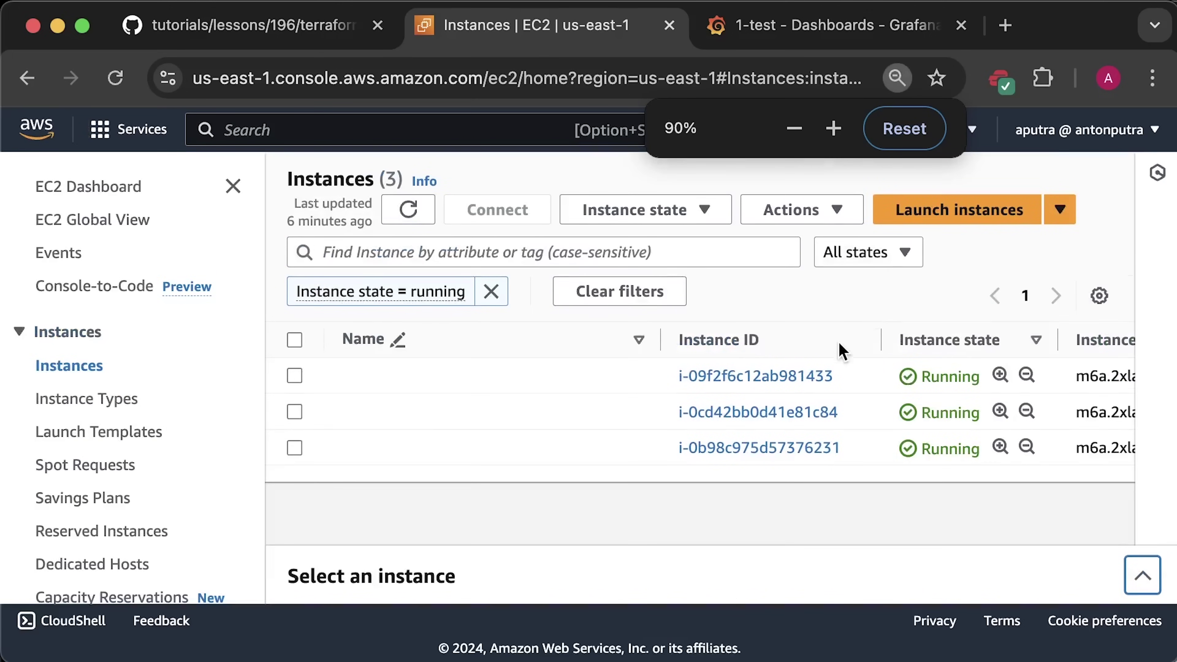
{"action": "key", "text": "super+minus"}
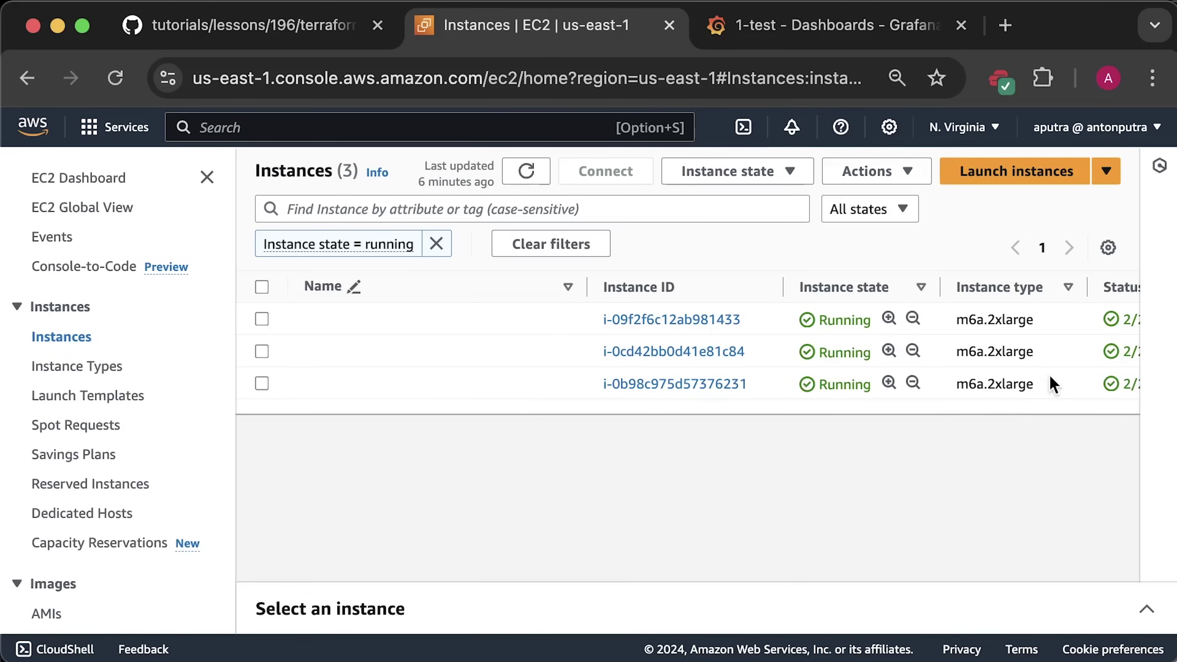
{"action": "left_click", "coordinate": [958, 391]}
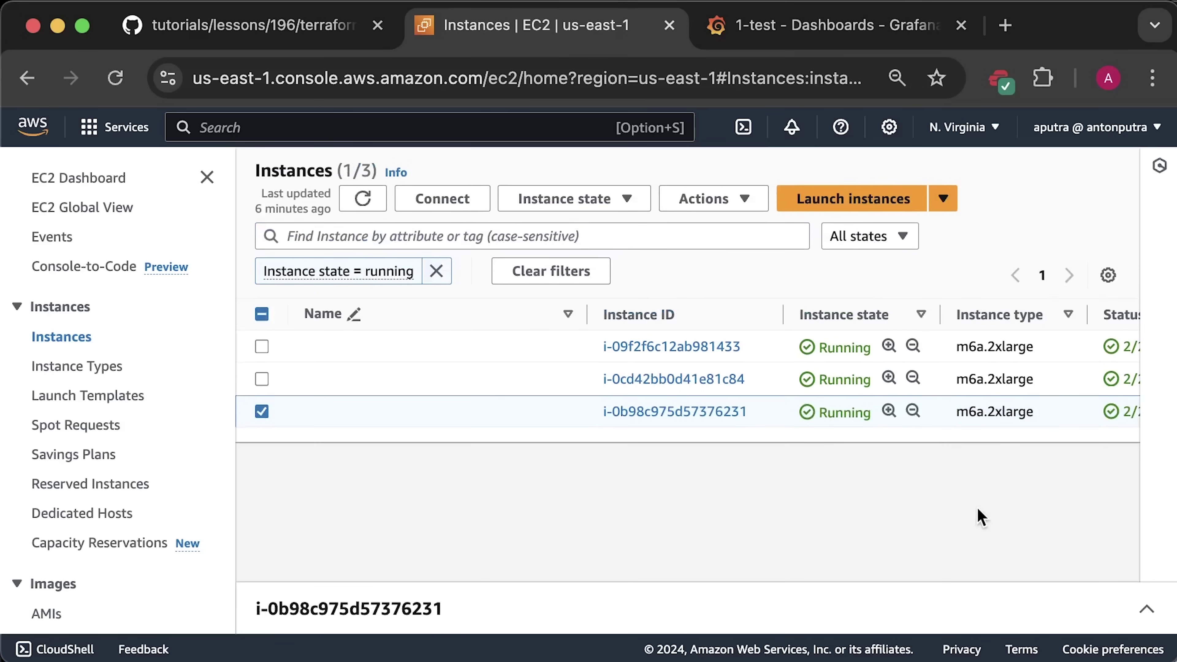
{"action": "left_click", "coordinate": [262, 411]}
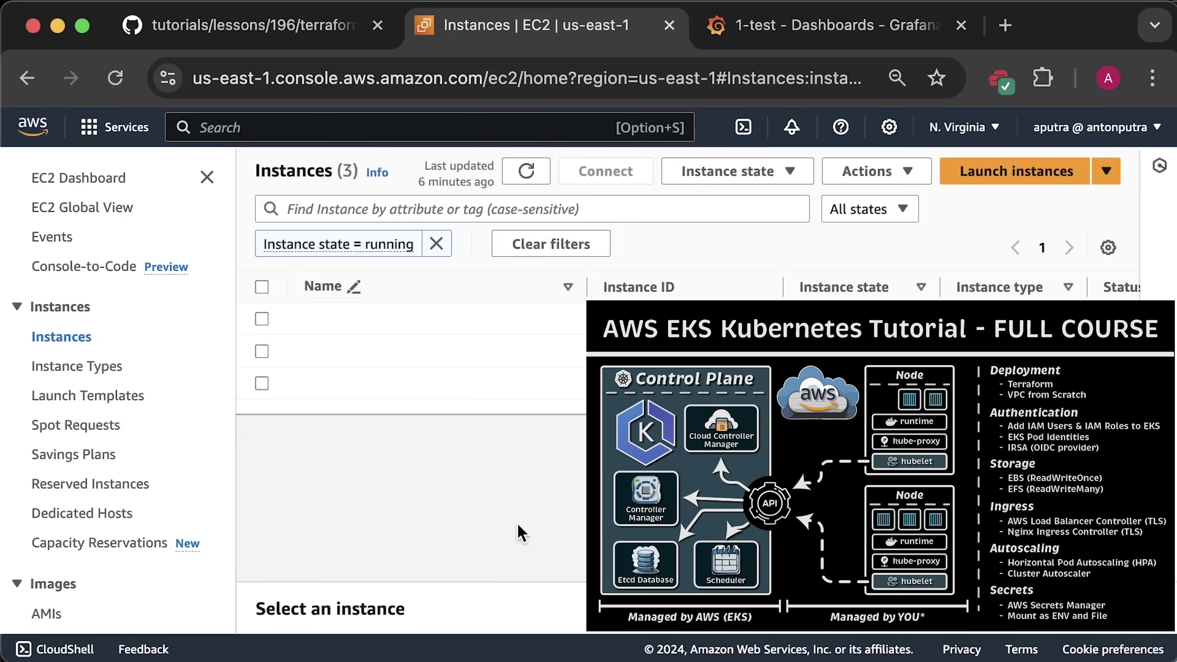
{"action": "key", "text": "ctrl+Tab"}
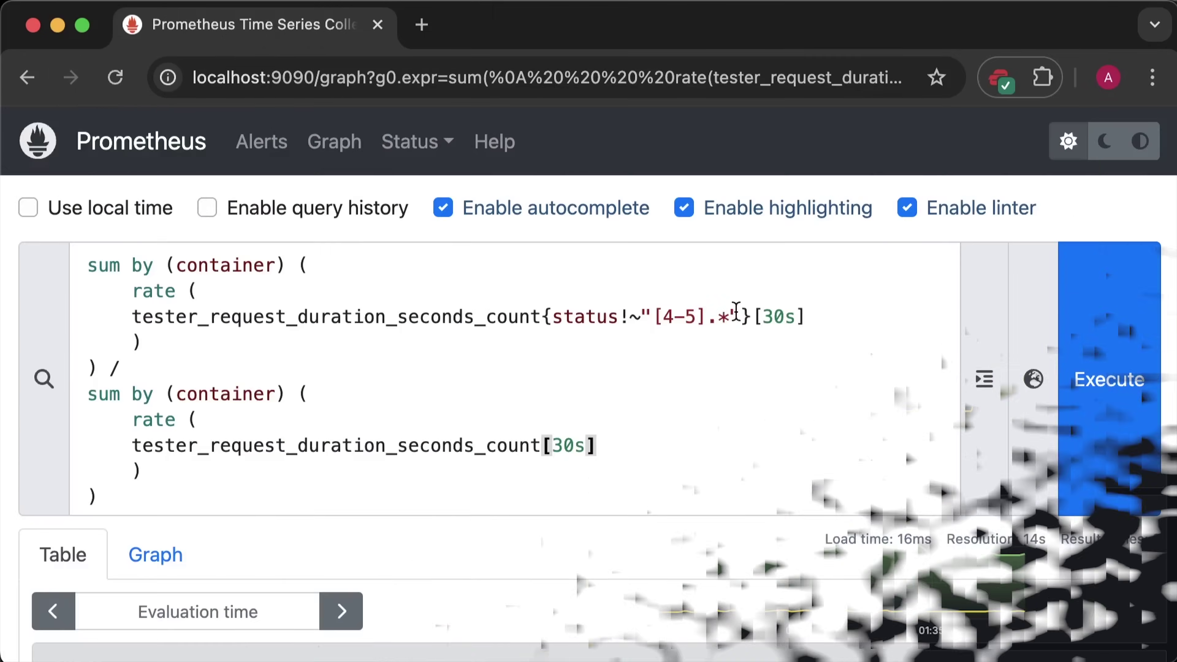
{"action": "left_click", "coordinate": [744, 317]}
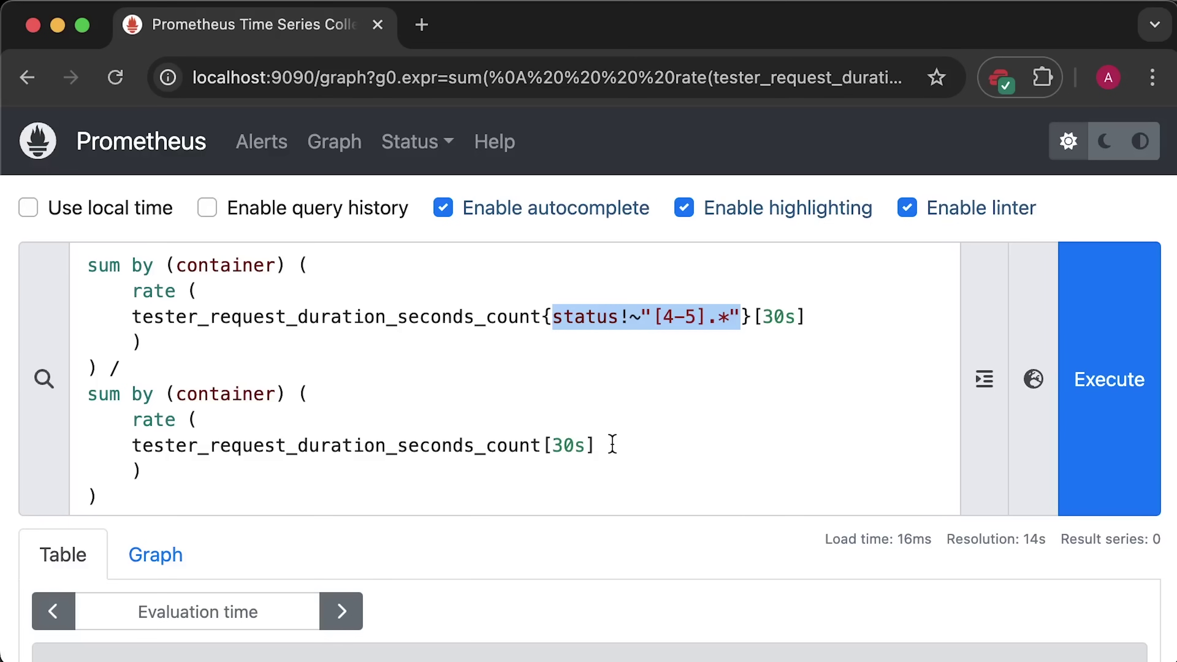
{"action": "left_click_drag", "start_coordinate": [583, 444], "coordinate": [232, 445]}
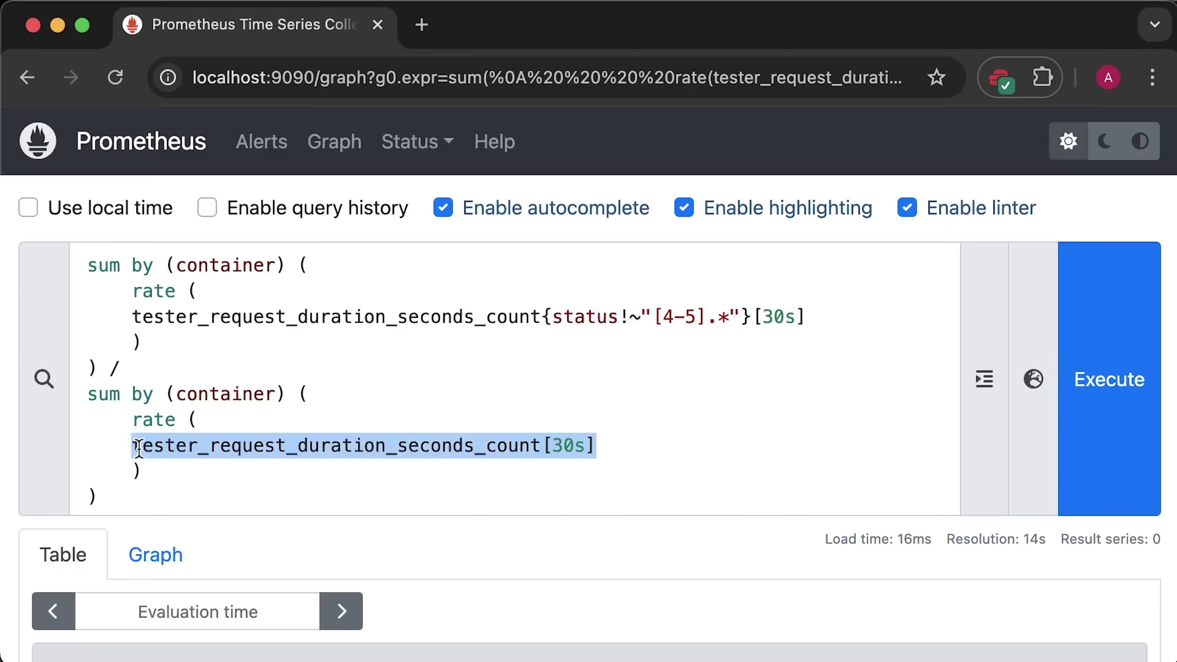
{"action": "left_click", "coordinate": [431, 540]}
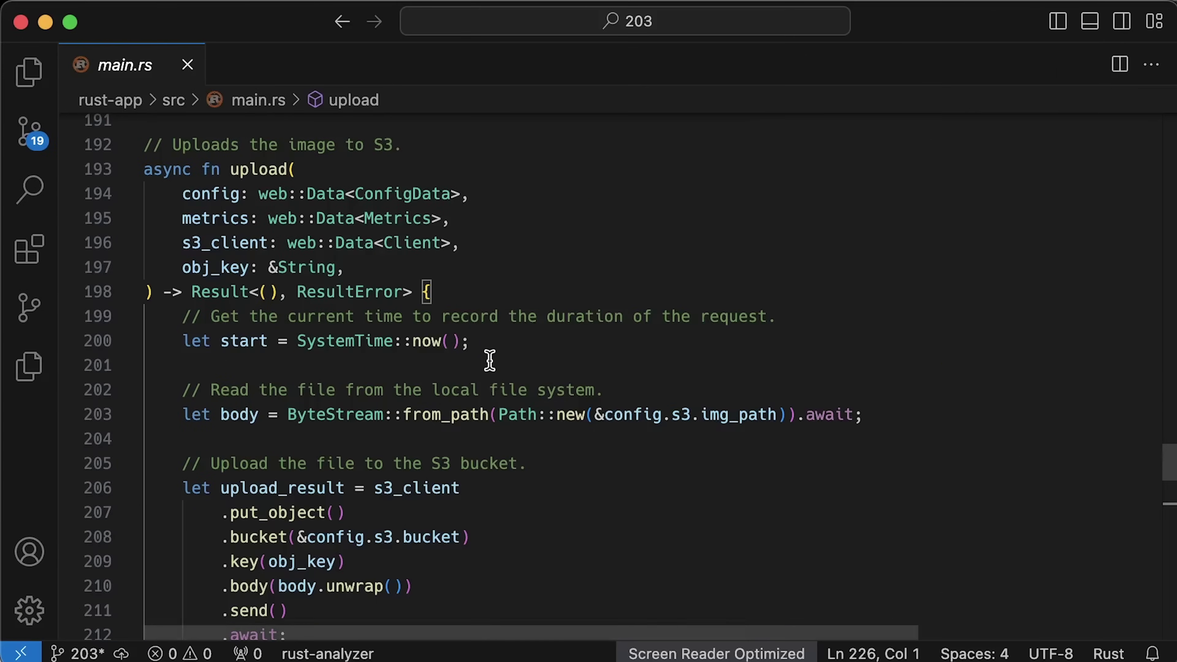
- Highlight the start-time line and the S3 duration-recording lines in main.rs upload()
{"action": "left_click_drag", "start_coordinate": [469, 341], "coordinate": [350, 342]}
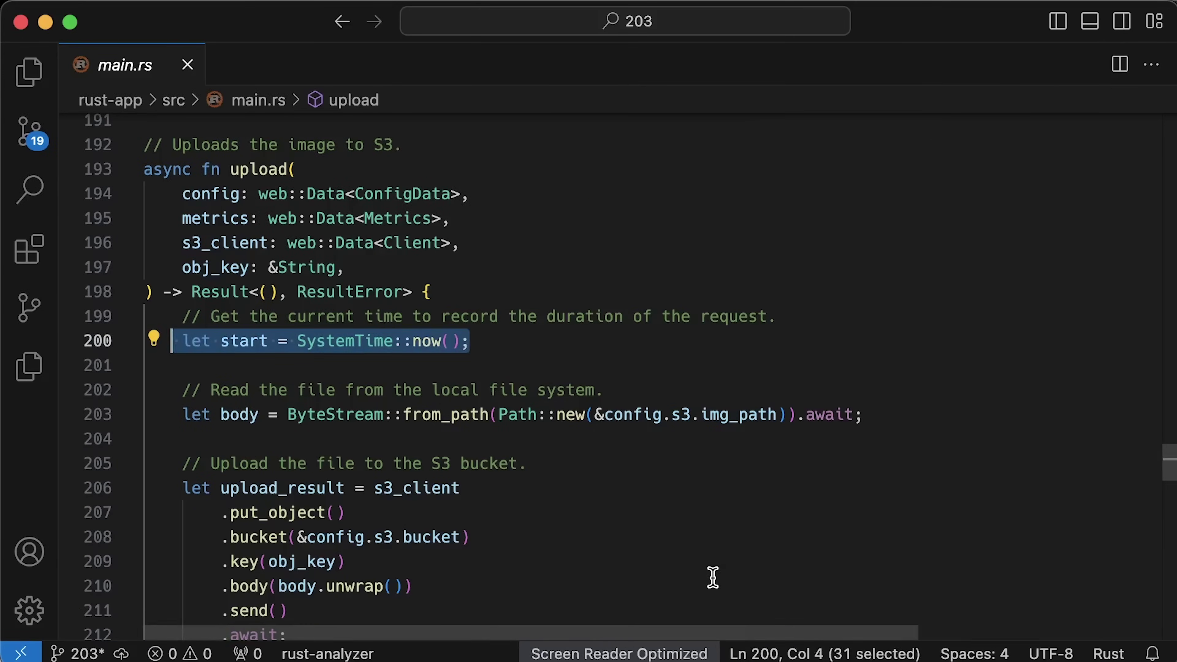
{"action": "scroll", "coordinate": [712, 577], "scroll_direction": "down", "scroll_amount": 10}
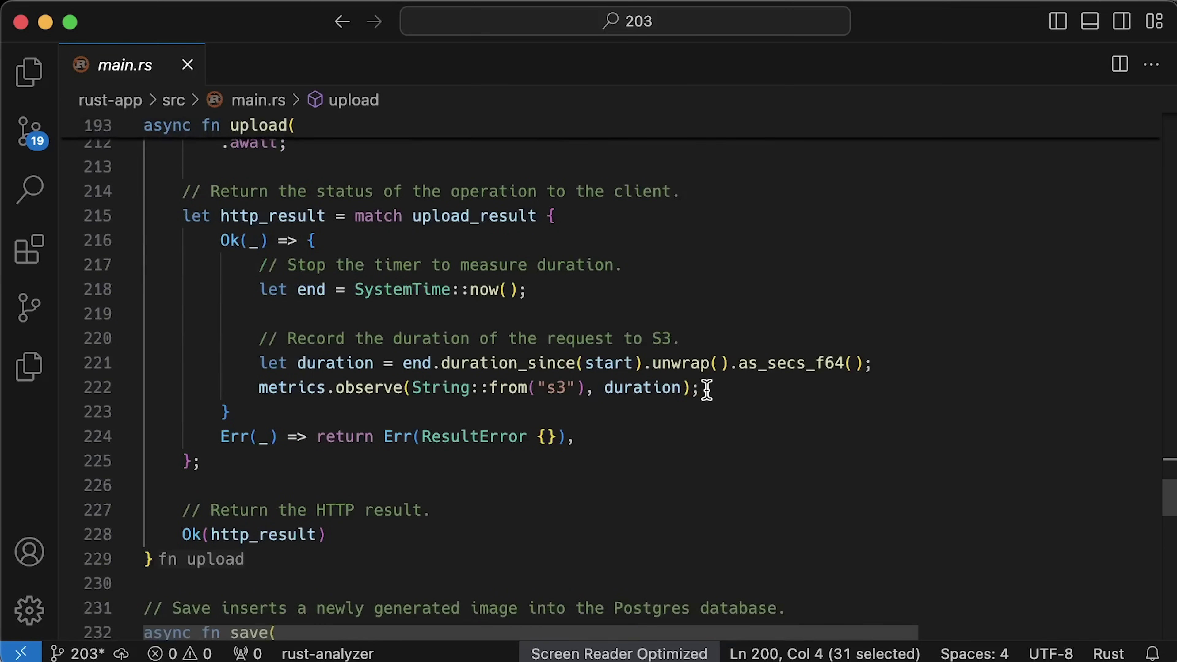
{"action": "left_click_drag", "start_coordinate": [706, 389], "coordinate": [218, 347]}
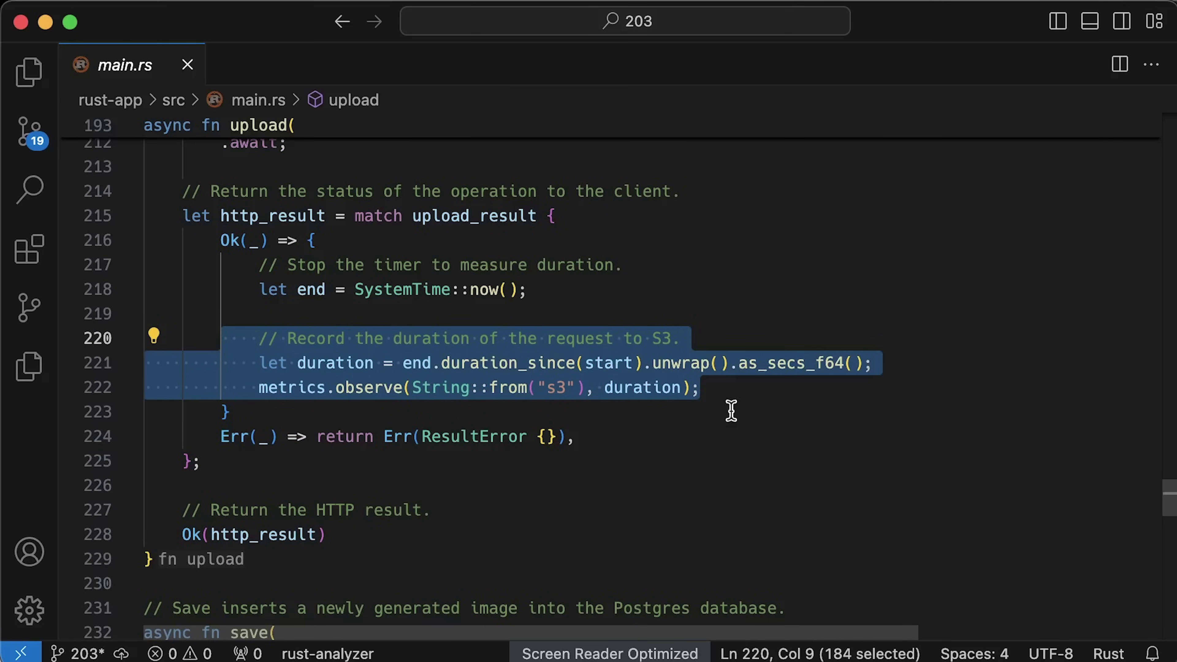
{"action": "left_click", "coordinate": [736, 388]}
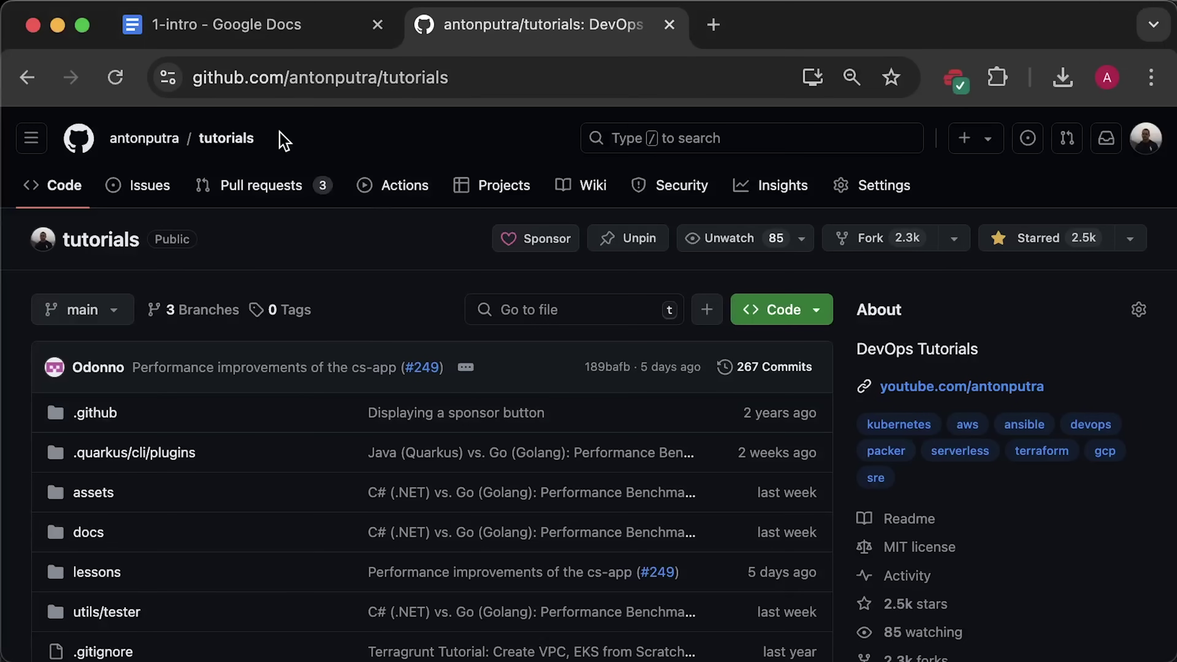
- Highlight the antonputra/tutorials repository name and scroll down toward the README
{"action": "left_click_drag", "start_coordinate": [282, 140], "coordinate": [105, 136]}
{"action": "left_click", "coordinate": [292, 140]}
{"action": "scroll", "coordinate": [1072, 539], "scroll_direction": "down", "scroll_amount": 10}
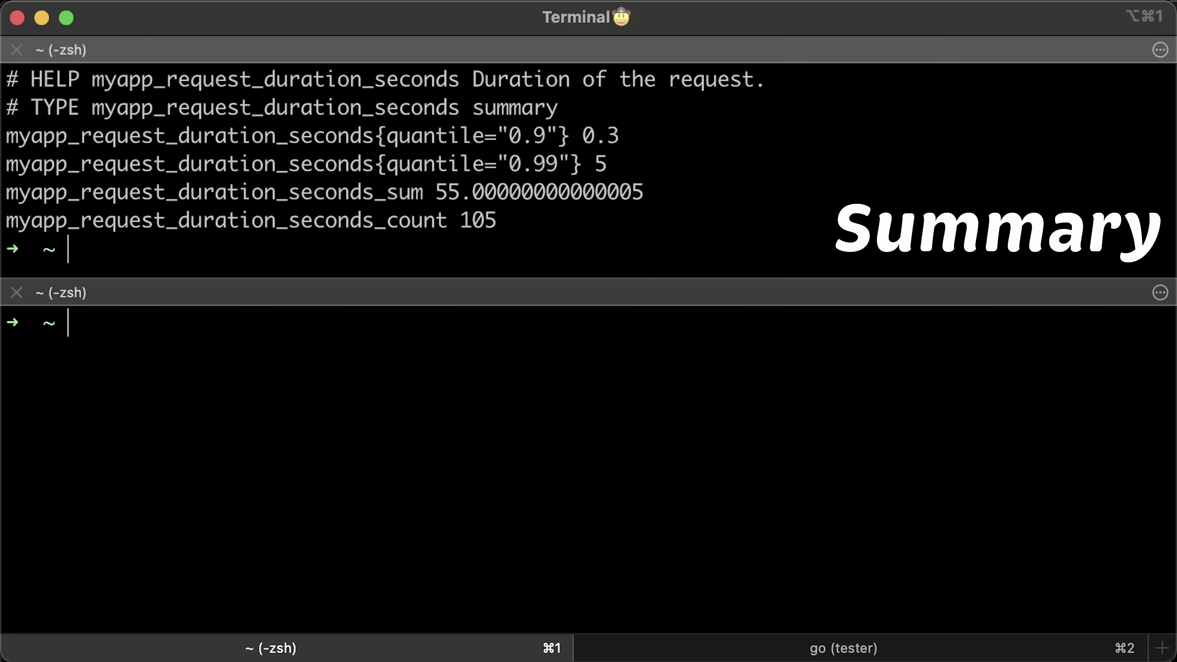
- Run curl against localhost:8081/metrics in the lower pane, then highlight the client_rust README heading
{"action": "left_click", "coordinate": [68, 322]}
{"action": "type", "text": "c"}
{"action": "key", "text": "Right"}
{"action": "key", "text": "Return"}
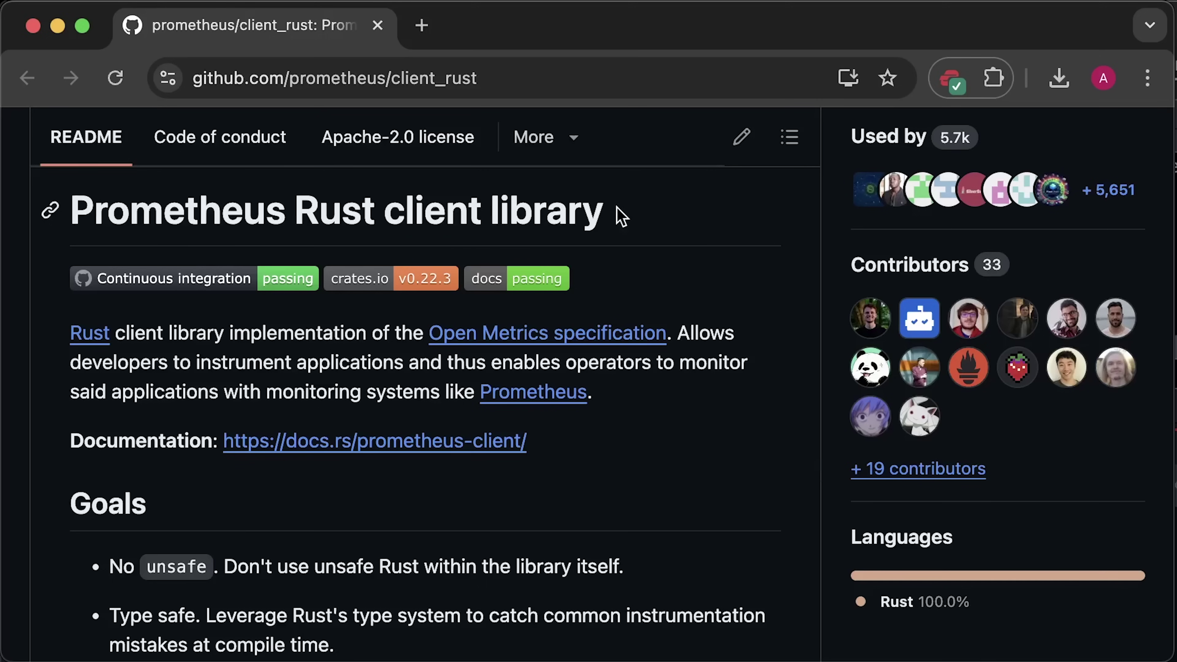
{"action": "left_click_drag", "start_coordinate": [618, 214], "coordinate": [78, 209]}
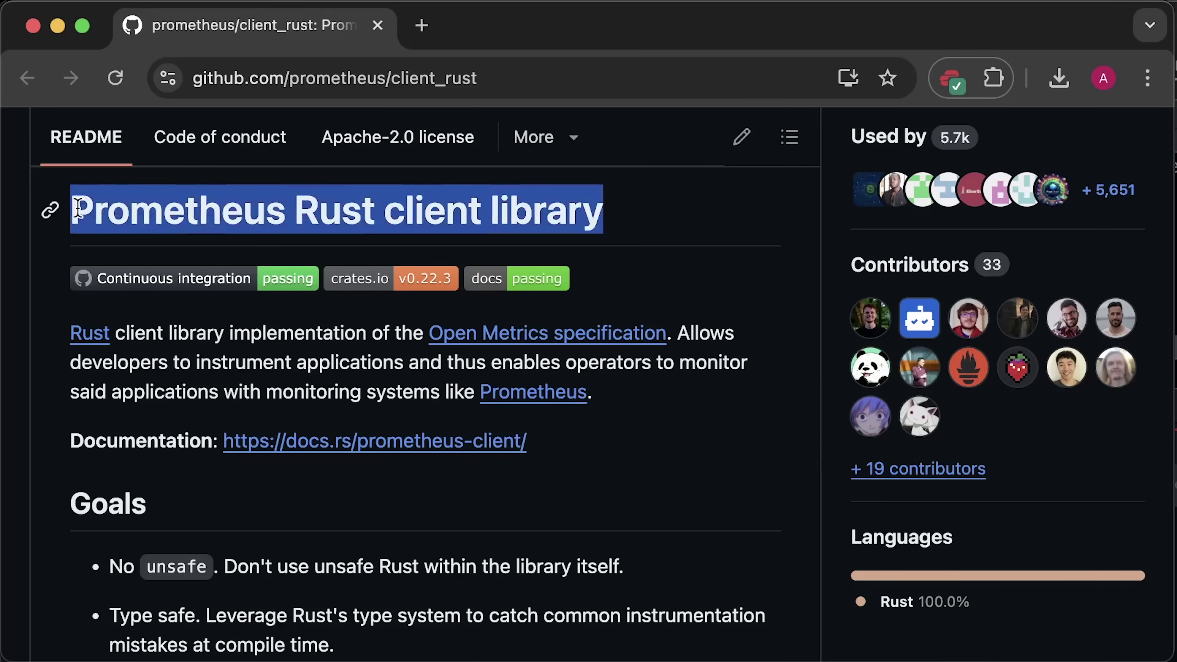
- Scroll the client_rust README to Specification Compliance, then highlight the Prometheus Histogram heading
{"action": "left_click", "coordinate": [770, 495]}
{"action": "scroll", "coordinate": [771, 495], "scroll_direction": "down", "scroll_amount": 10}
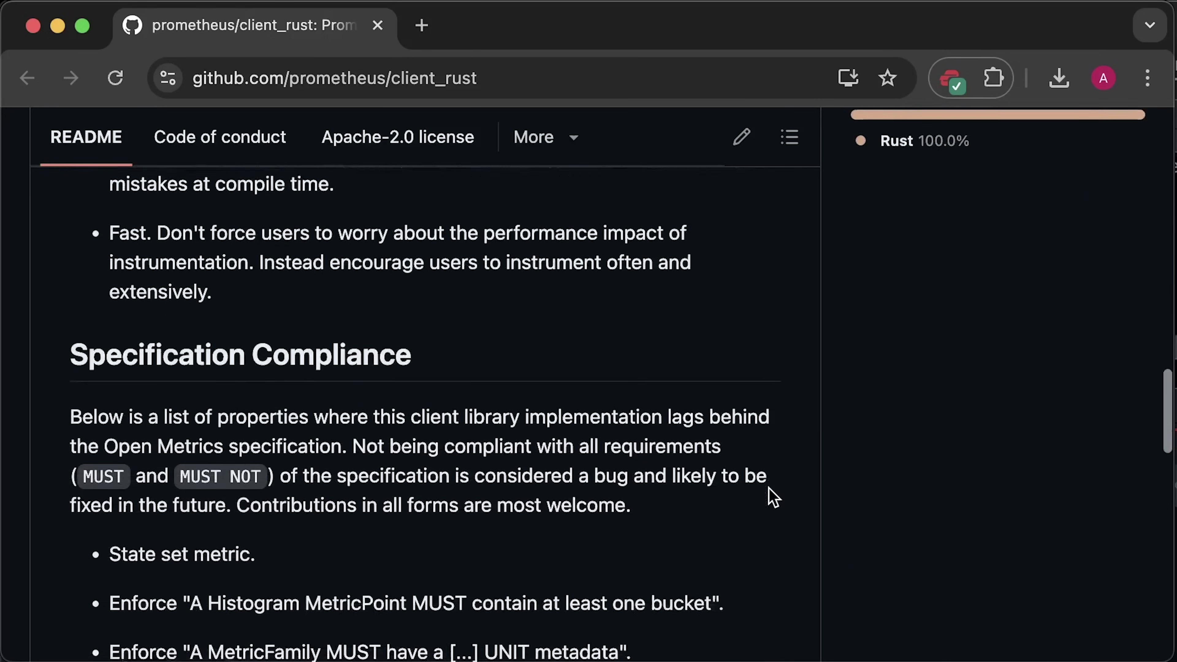
{"action": "scroll", "coordinate": [771, 495], "scroll_direction": "down", "scroll_amount": 2}
{"action": "left_click_drag", "start_coordinate": [668, 316], "coordinate": [779, 329]}
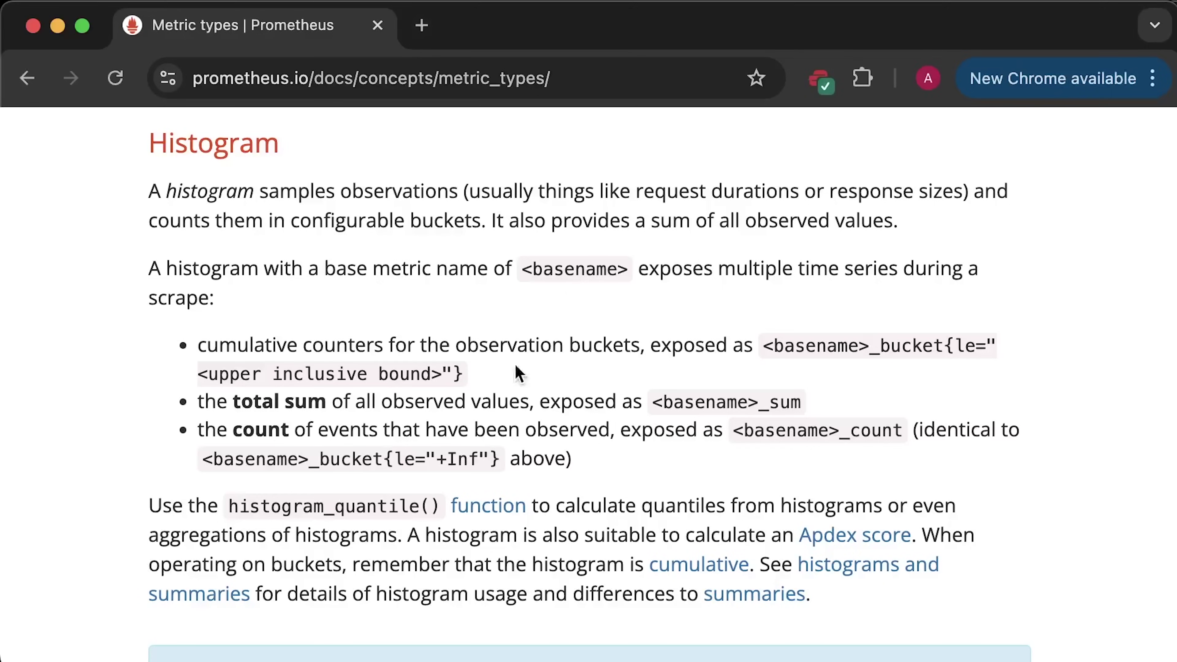
{"action": "left_click_drag", "start_coordinate": [149, 141], "coordinate": [280, 144]}
{"action": "left_click", "coordinate": [335, 320]}
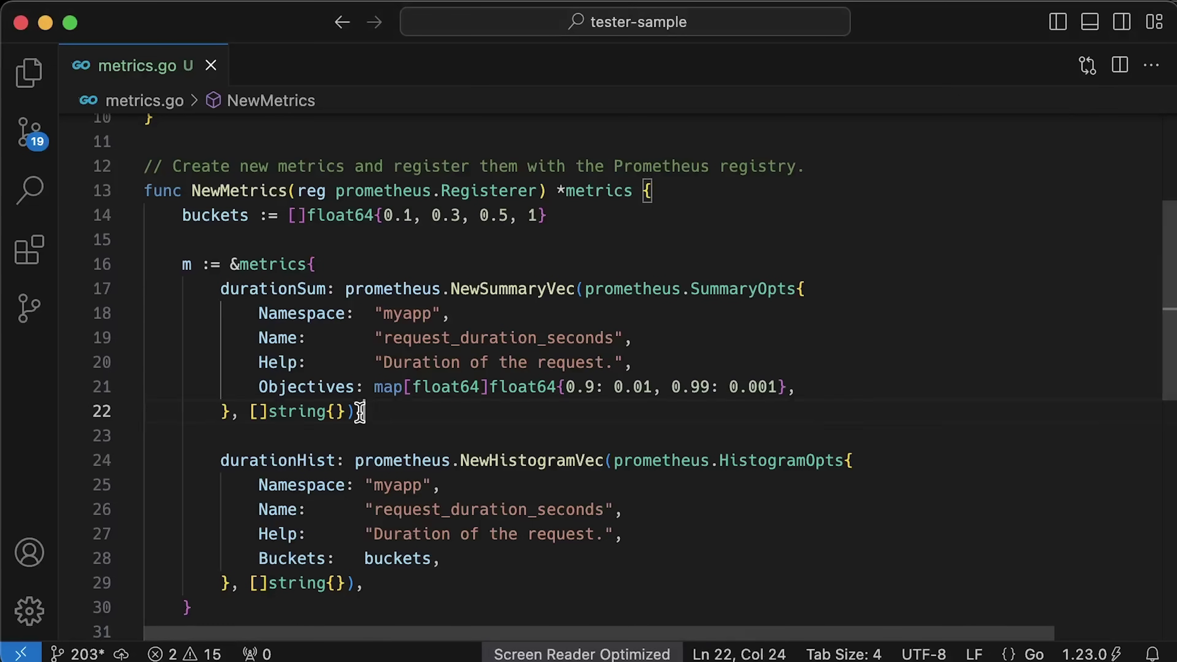
{"action": "left_click_drag", "start_coordinate": [361, 412], "coordinate": [137, 288]}
{"action": "left_click", "coordinate": [431, 417]}
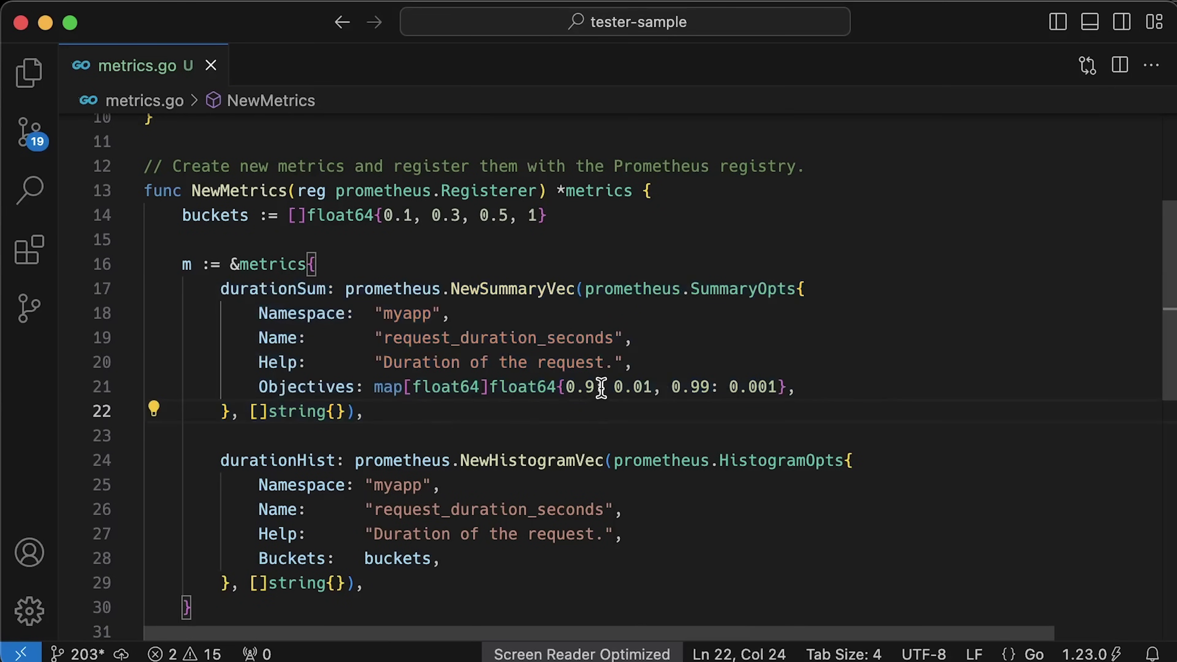
{"action": "left_click_drag", "start_coordinate": [596, 387], "coordinate": [565, 388]}
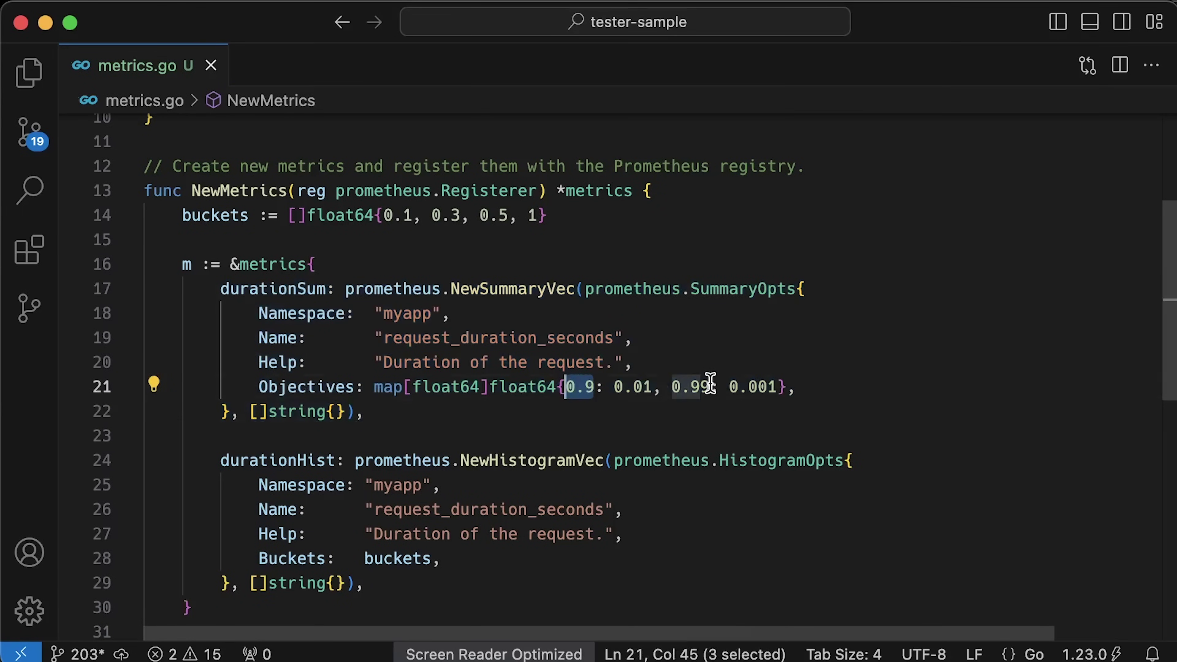
{"action": "left_click_drag", "start_coordinate": [709, 387], "coordinate": [674, 389]}
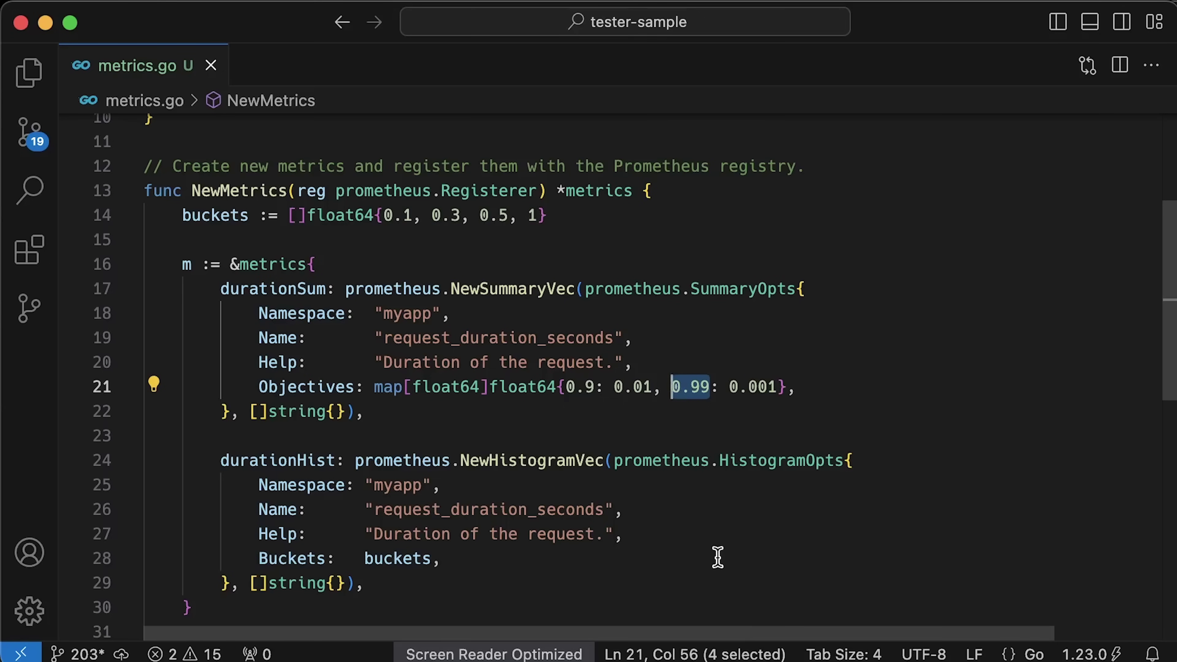
{"action": "left_click_drag", "start_coordinate": [401, 584], "coordinate": [139, 458]}
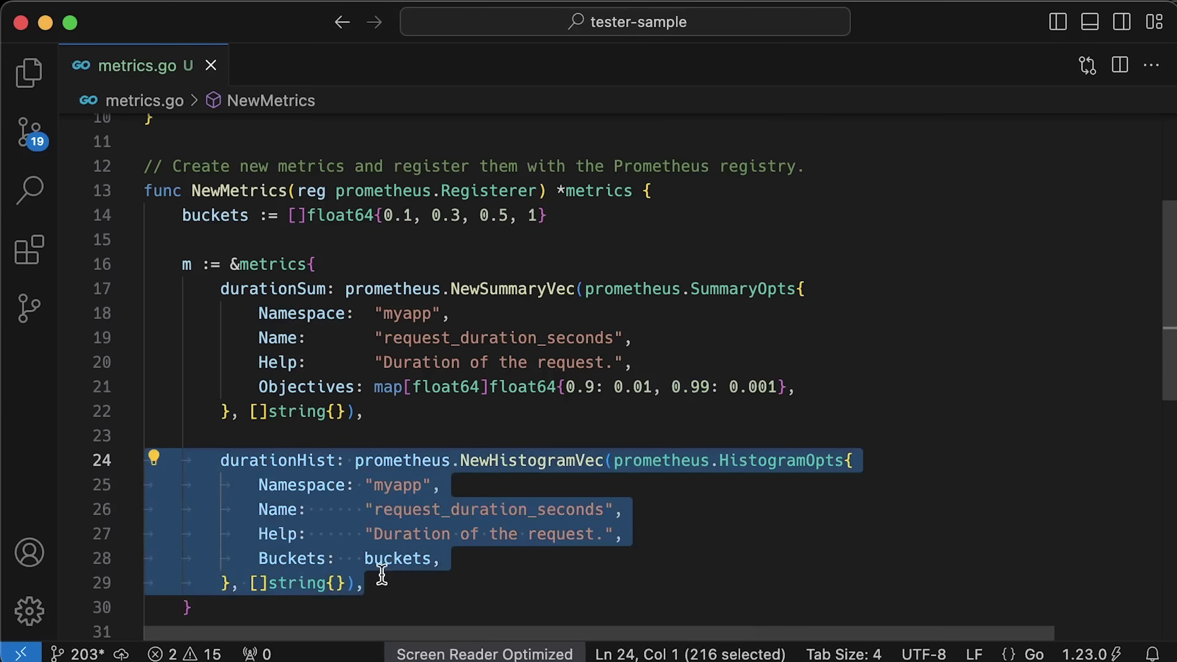
{"action": "left_click", "coordinate": [403, 584]}
{"action": "double_click", "coordinate": [393, 558]}
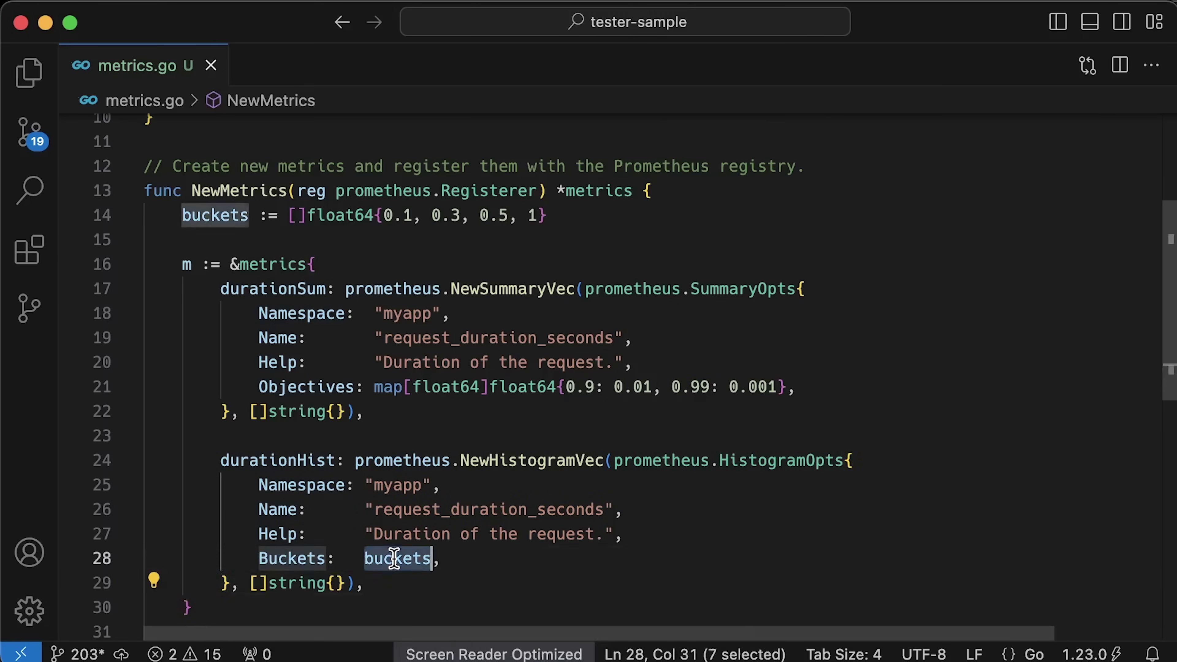
{"action": "left_click", "coordinate": [400, 584]}
{"action": "left_click_drag", "start_coordinate": [550, 215], "coordinate": [150, 215]}
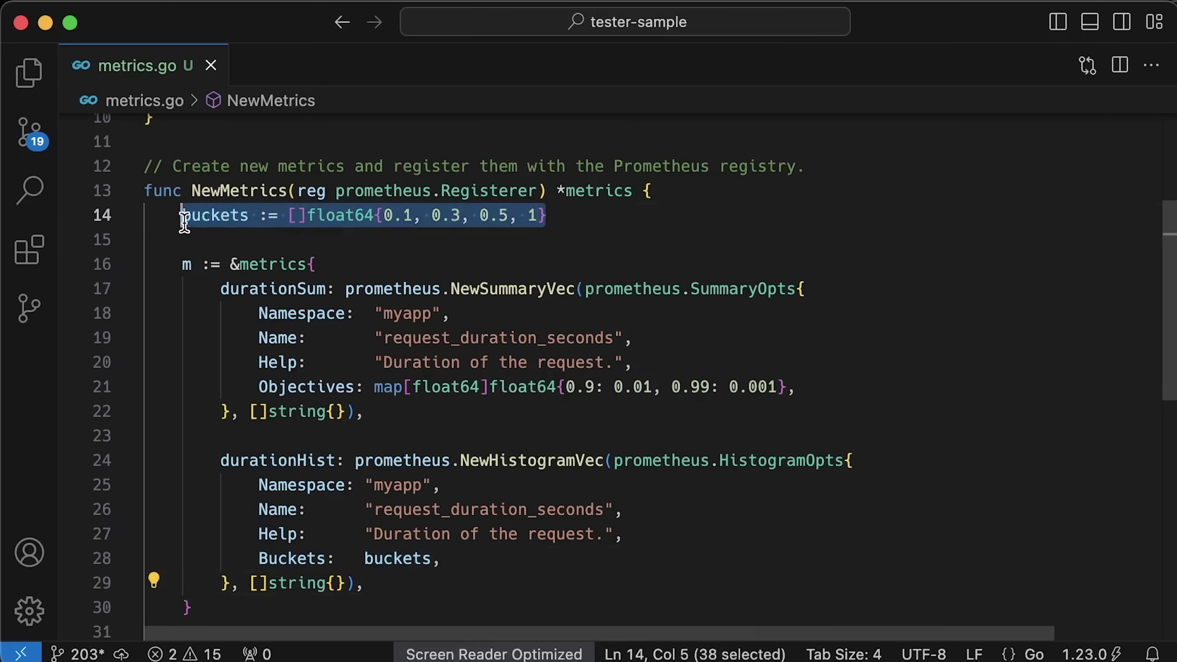
{"action": "left_click", "coordinate": [610, 215]}
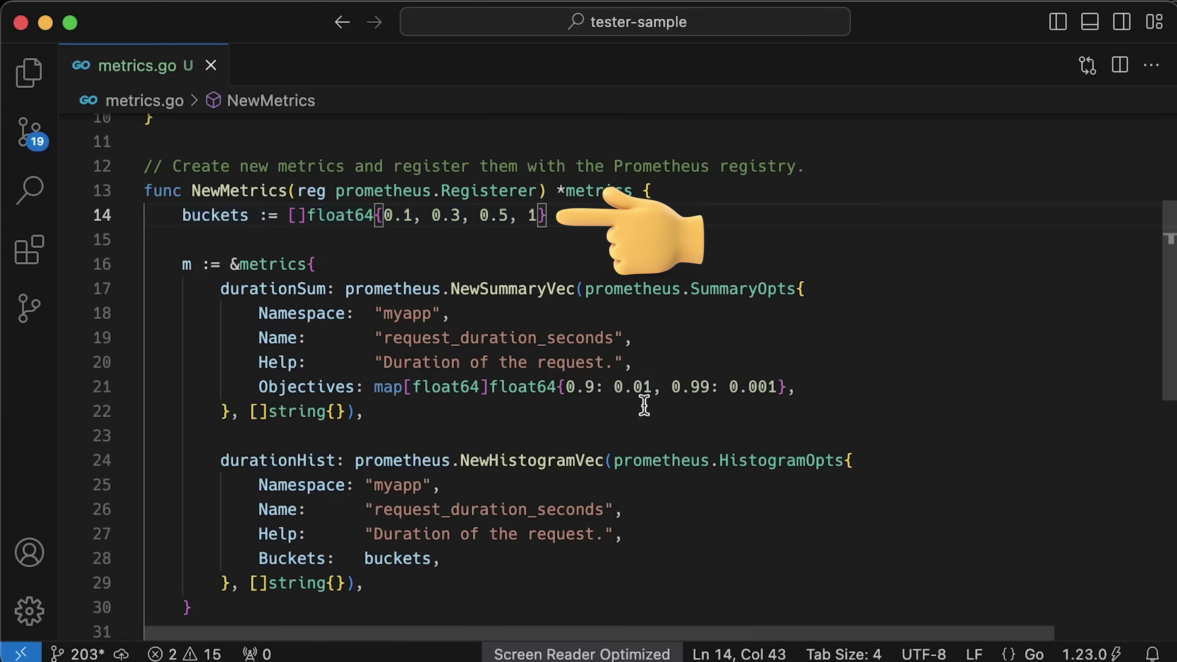
- Comment out the original buckets line, paste the 0.001–5.0 bucket list below it, and save metrics.go
{"action": "key", "text": "super+slash"}
{"action": "key", "text": "Return"}
{"action": "key", "text": "super+v"}
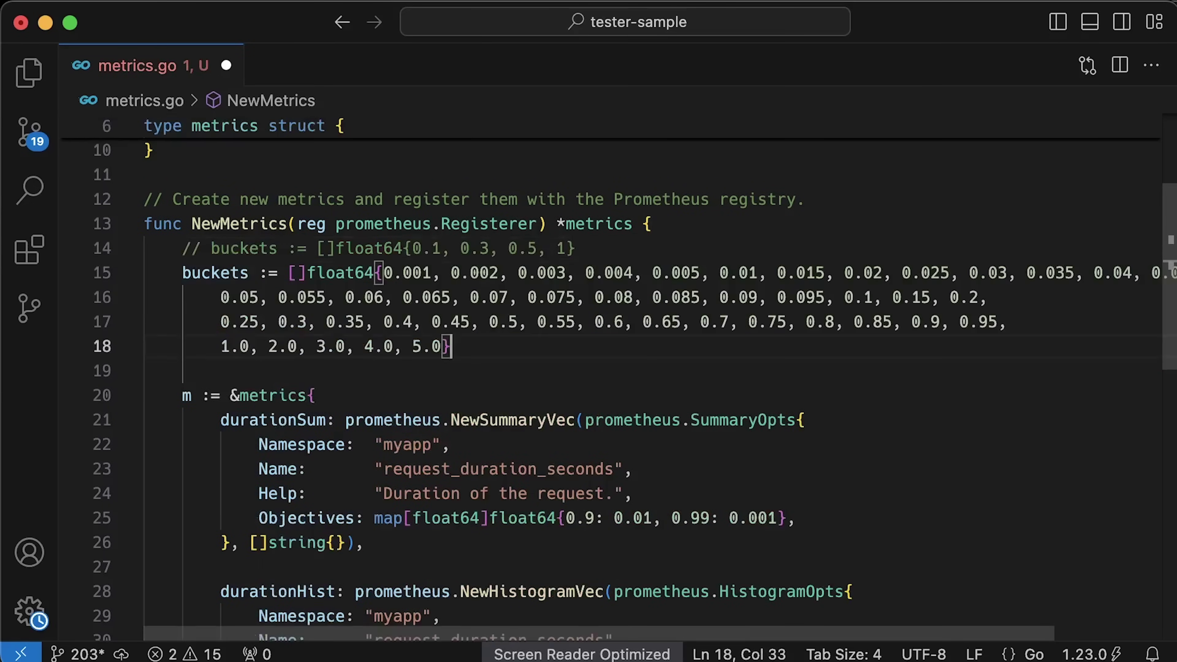
{"action": "key", "text": "super+s"}
{"action": "left_click_drag", "start_coordinate": [481, 351], "coordinate": [149, 272]}
{"action": "left_click", "coordinate": [488, 347]}
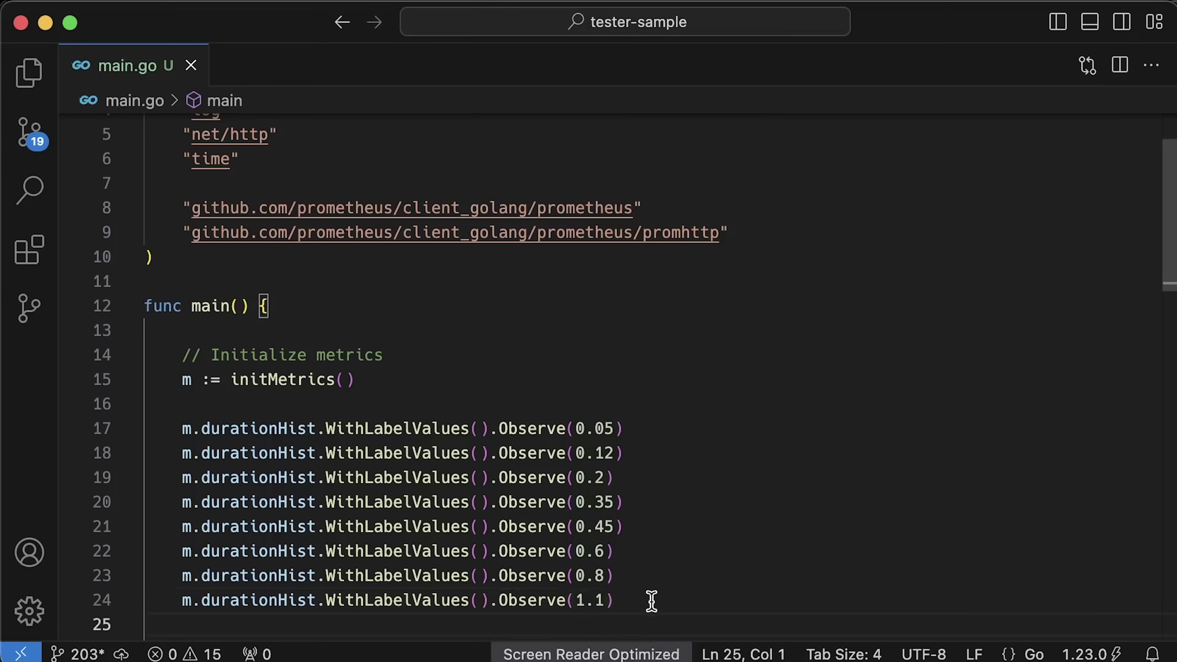
- Highlight main.go's eight Observe calls, then curl localhost:8081/metrics to show bucket counts 1, 3, 5, 7, 8
{"action": "left_click_drag", "start_coordinate": [651, 600], "coordinate": [133, 425]}
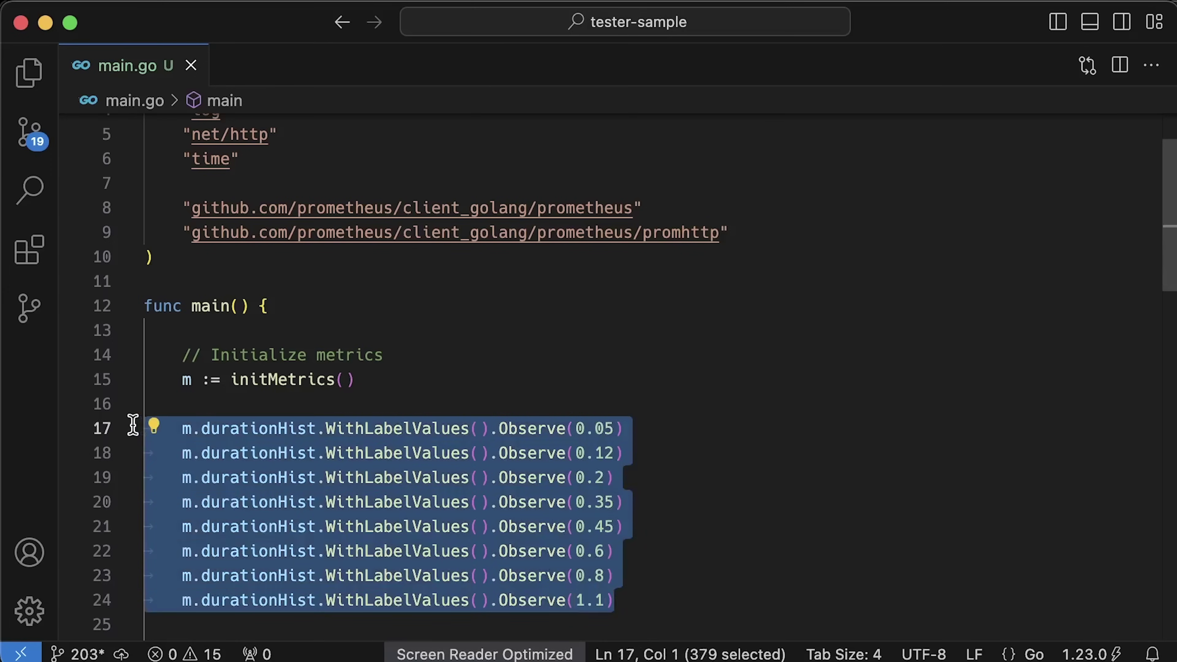
{"action": "left_click", "coordinate": [660, 601]}
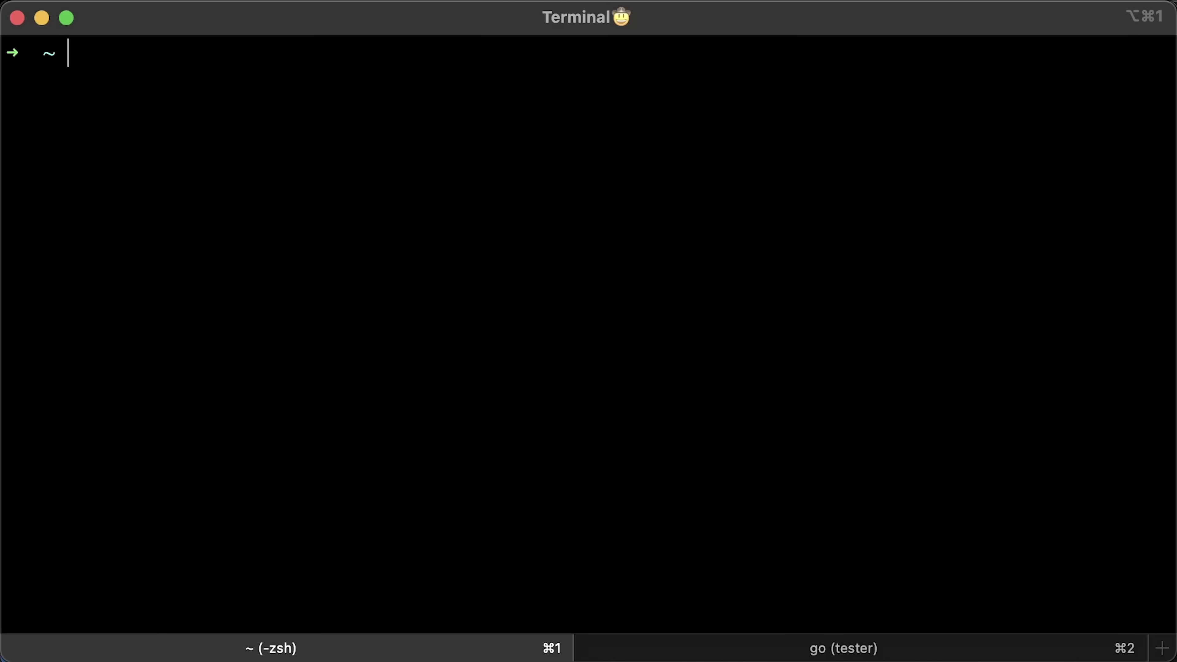
{"action": "type", "text": "curl http://localhost:8081/metrics"}
{"action": "key", "text": "Return"}
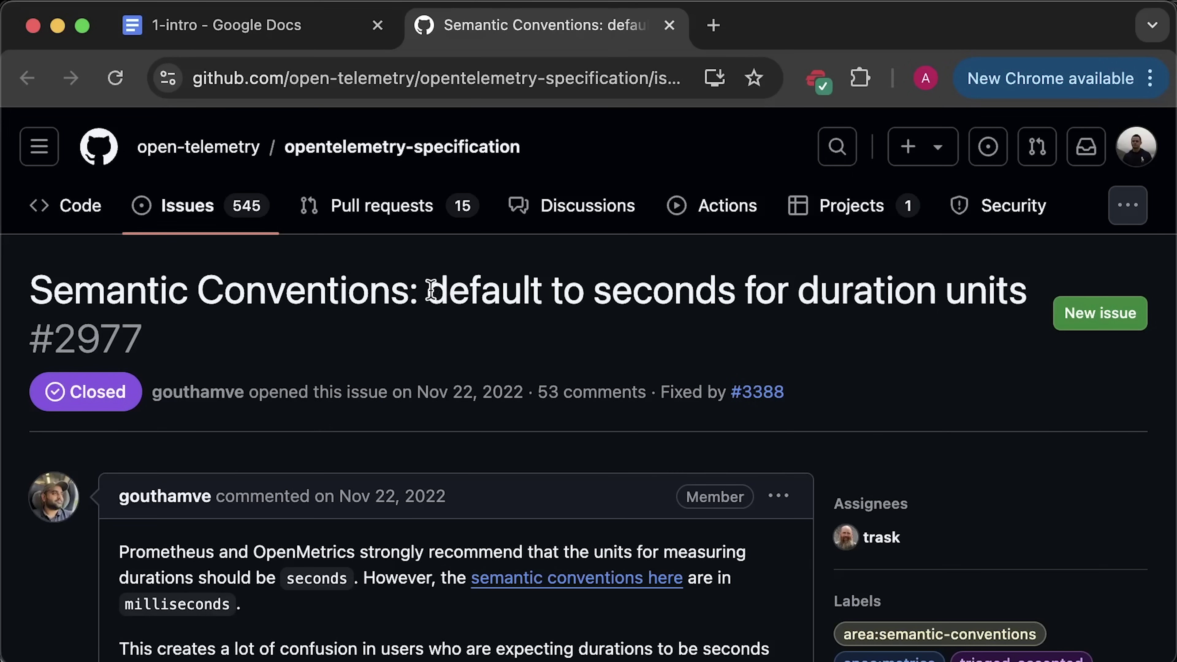
{"action": "left_click_drag", "start_coordinate": [431, 290], "coordinate": [1020, 292]}
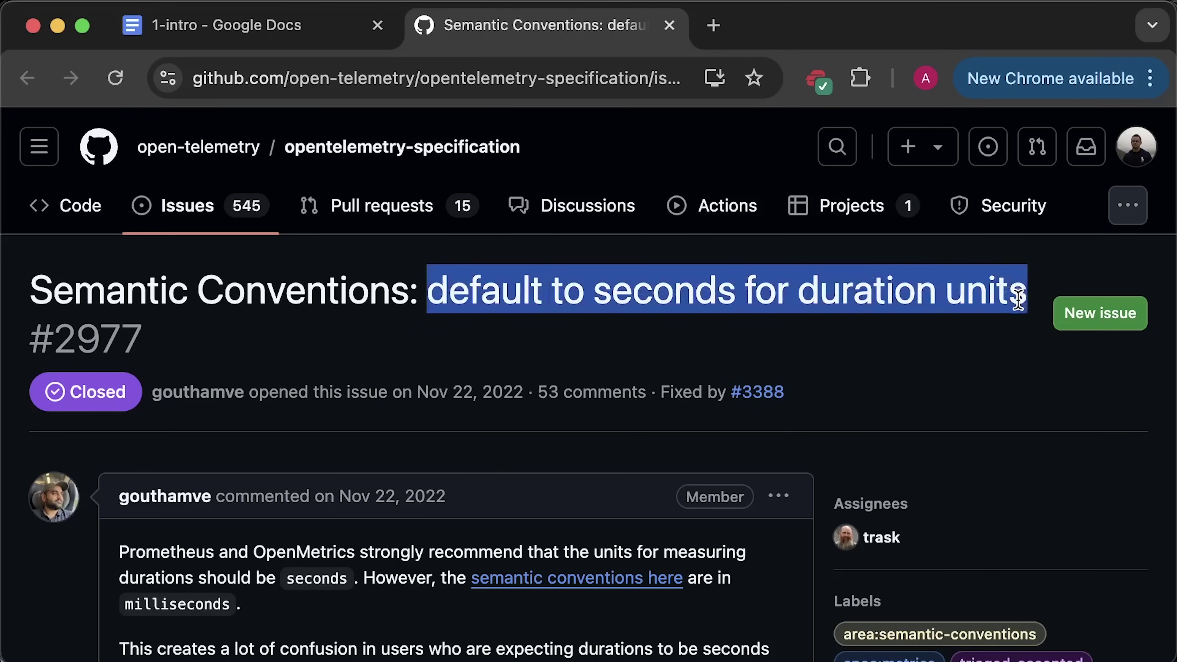
- Scroll issue #2977 and highlight the comment sentence about seconds versus milliseconds
{"action": "left_click", "coordinate": [994, 367]}
{"action": "scroll", "coordinate": [996, 368], "scroll_direction": "down", "scroll_amount": 5}
{"action": "scroll", "coordinate": [927, 376], "scroll_direction": "down", "scroll_amount": 1}
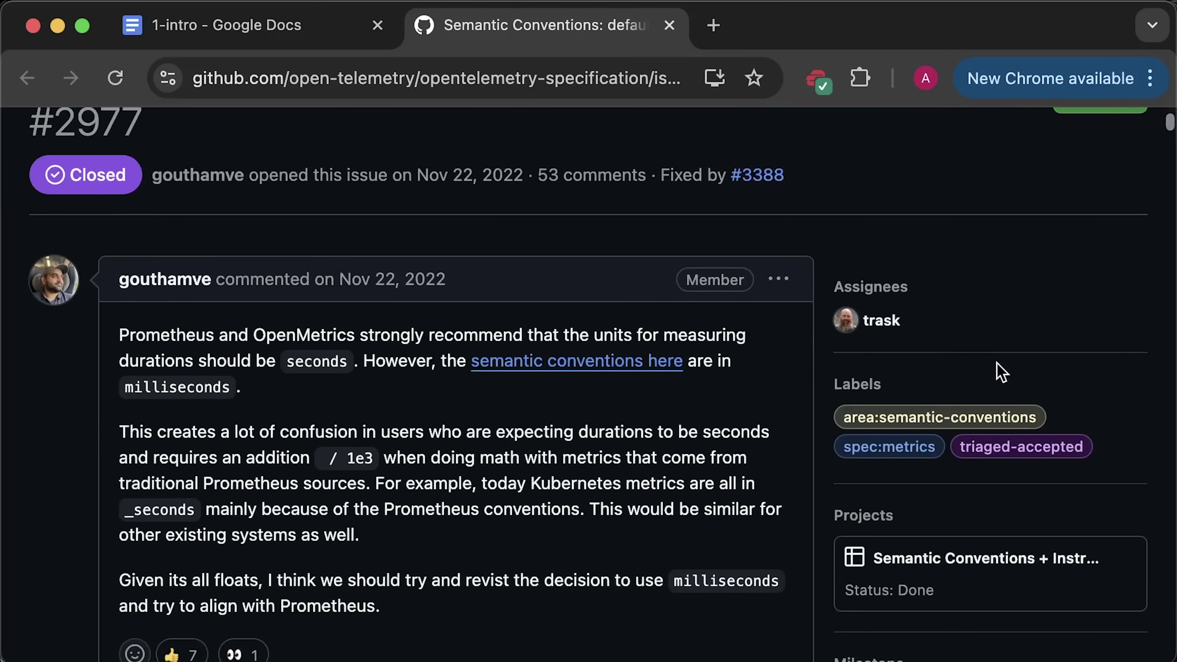
{"action": "left_click_drag", "start_coordinate": [255, 388], "coordinate": [200, 366]}
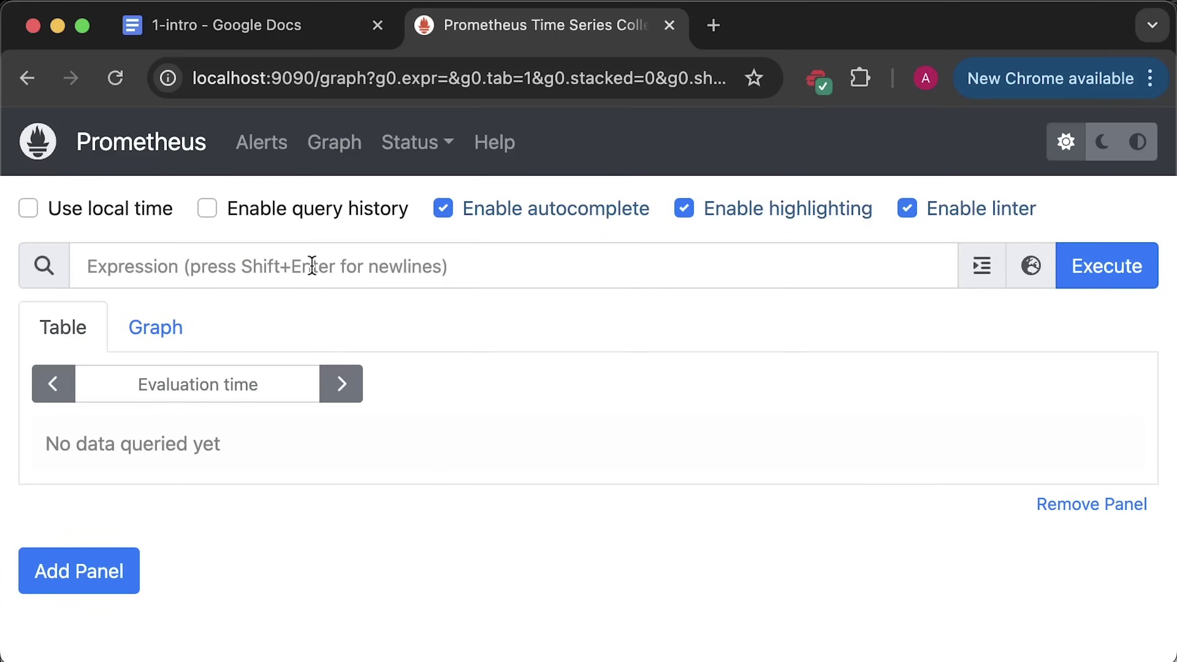
- Paste and run the histogram_quantile query, then change its quantile from 0.90 to 0.99 and rerun
{"action": "type", "text": "histogram_quantile(0.90, myapp_request_duration_seconds_bucket)"}
{"action": "left_click", "coordinate": [1110, 288]}
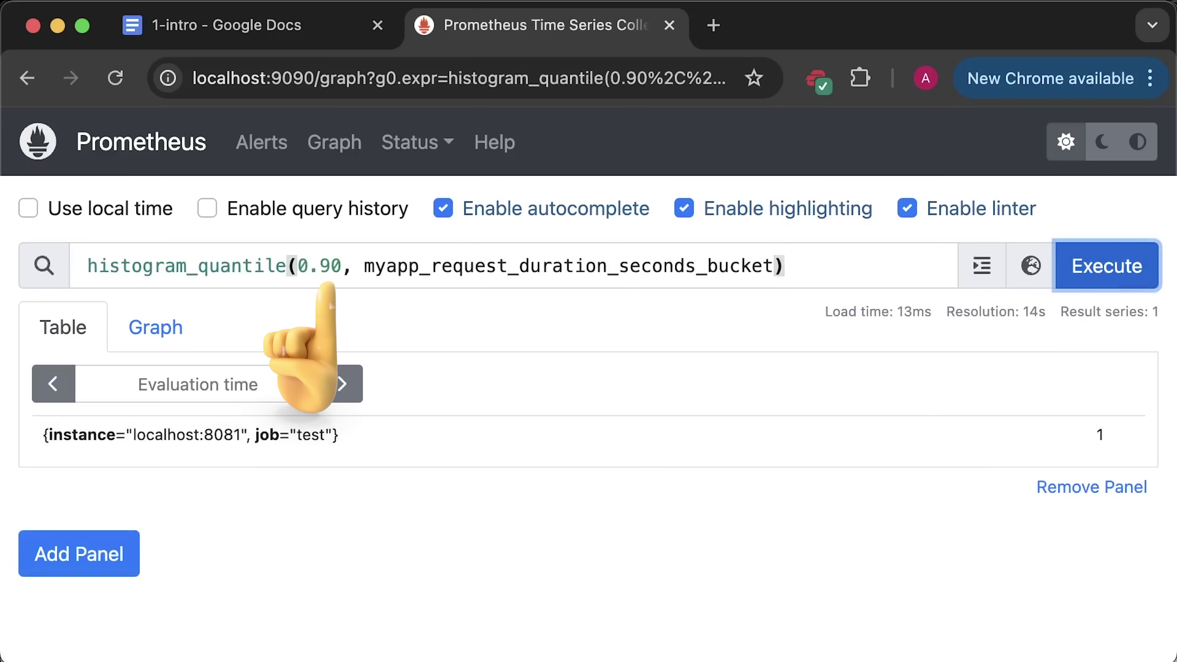
{"action": "left_click", "coordinate": [342, 265]}
{"action": "key", "text": "BackSpace"}
{"action": "type", "text": "9"}
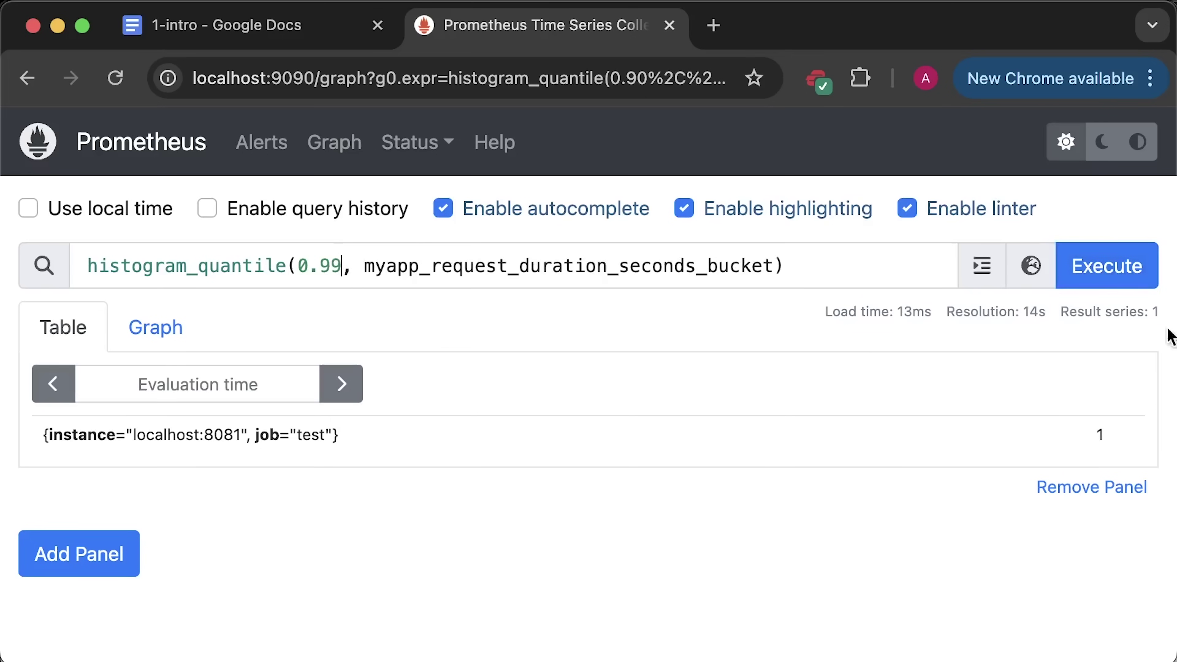
{"action": "left_click", "coordinate": [1140, 281]}
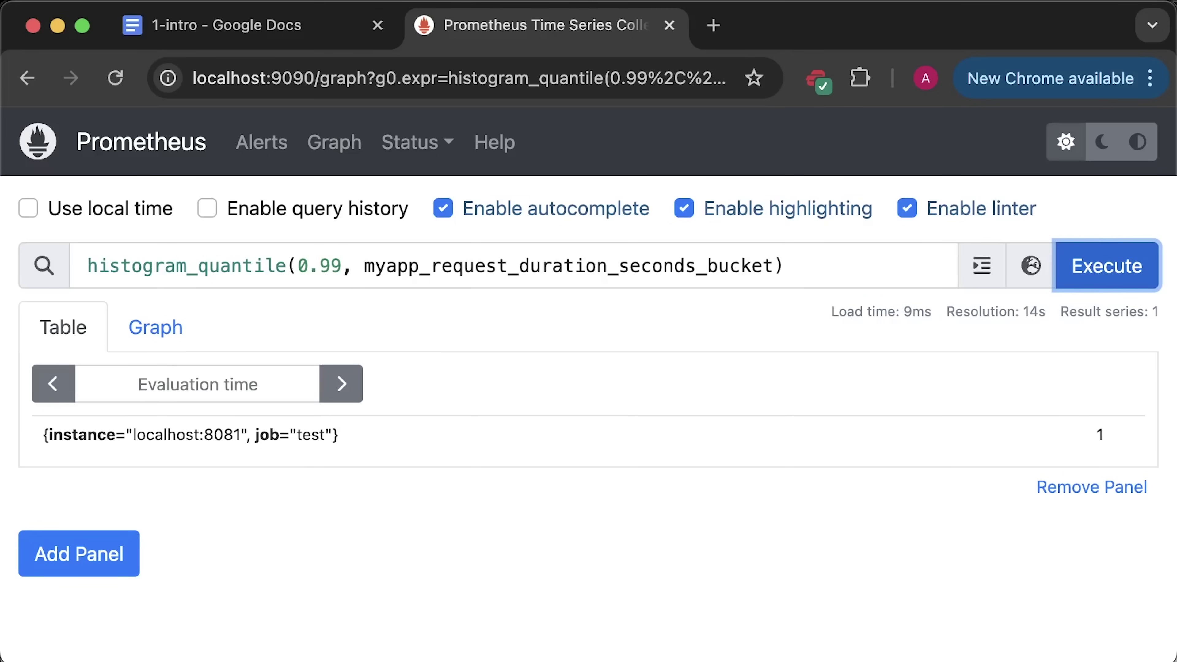
- Wrap the bucket metric in sum() by (le, instance) and run the query
{"action": "left_click", "coordinate": [364, 266]}
{"action": "type", "text": "sum("}
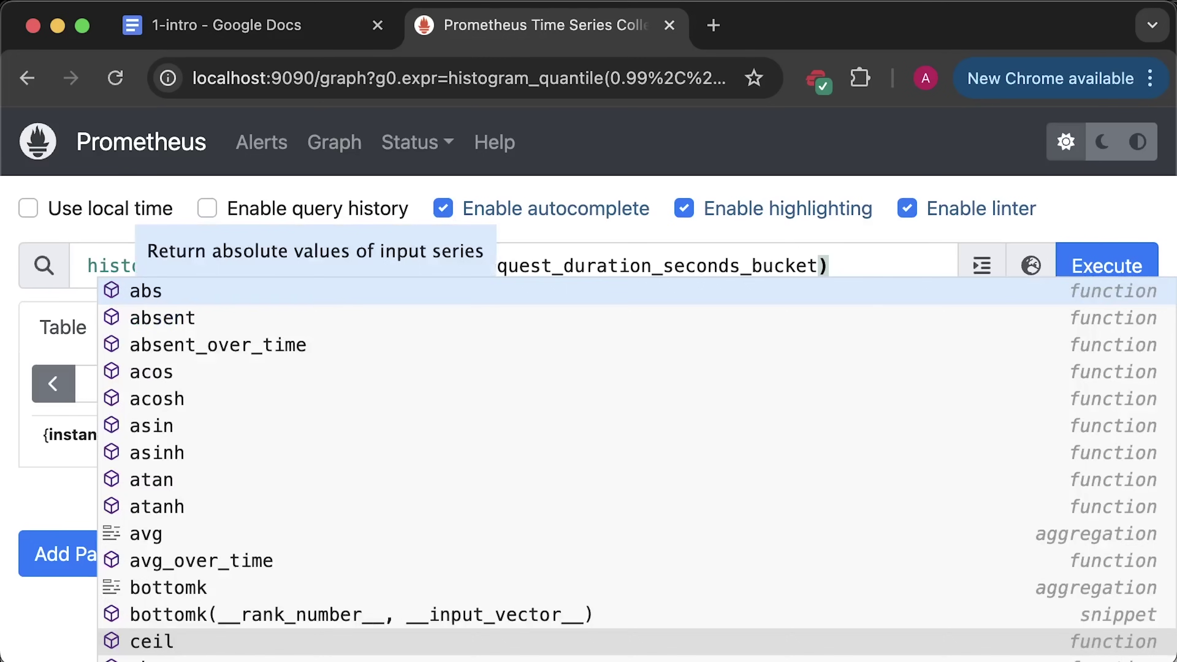
{"action": "key", "text": "Right"}
{"action": "key", "text": "Right"}
{"action": "key", "text": "Right"}
{"action": "key", "text": "Right"}
{"action": "key", "text": "Right"}
{"action": "key", "text": "Right"}
{"action": "key", "text": "Right"}
{"action": "key", "text": "Right"}
{"action": "key", "text": "Right"}
{"action": "key", "text": "Right"}
{"action": "key", "text": "Right"}
{"action": "key", "text": "Right"}
{"action": "key", "text": "Right"}
{"action": "key", "text": "Right"}
{"action": "key", "text": "Right"}
{"action": "key", "text": "Right"}
{"action": "key", "text": "Right"}
{"action": "key", "text": "Right"}
{"action": "key", "text": "Right"}
{"action": "key", "text": "Right"}
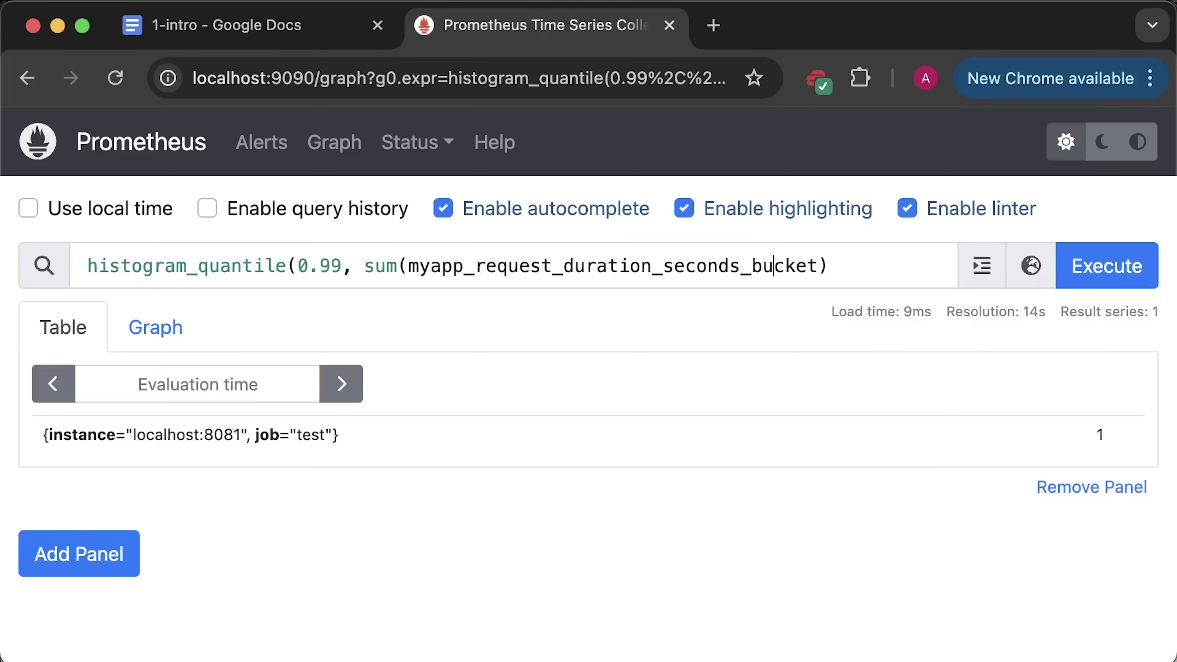
{"action": "key", "text": "Right"}
{"action": "key", "text": "Right"}
{"action": "key", "text": "Right"}
{"action": "key", "text": "Right"}
{"action": "key", "text": "Right"}
{"action": "type", "text": ") by ("}
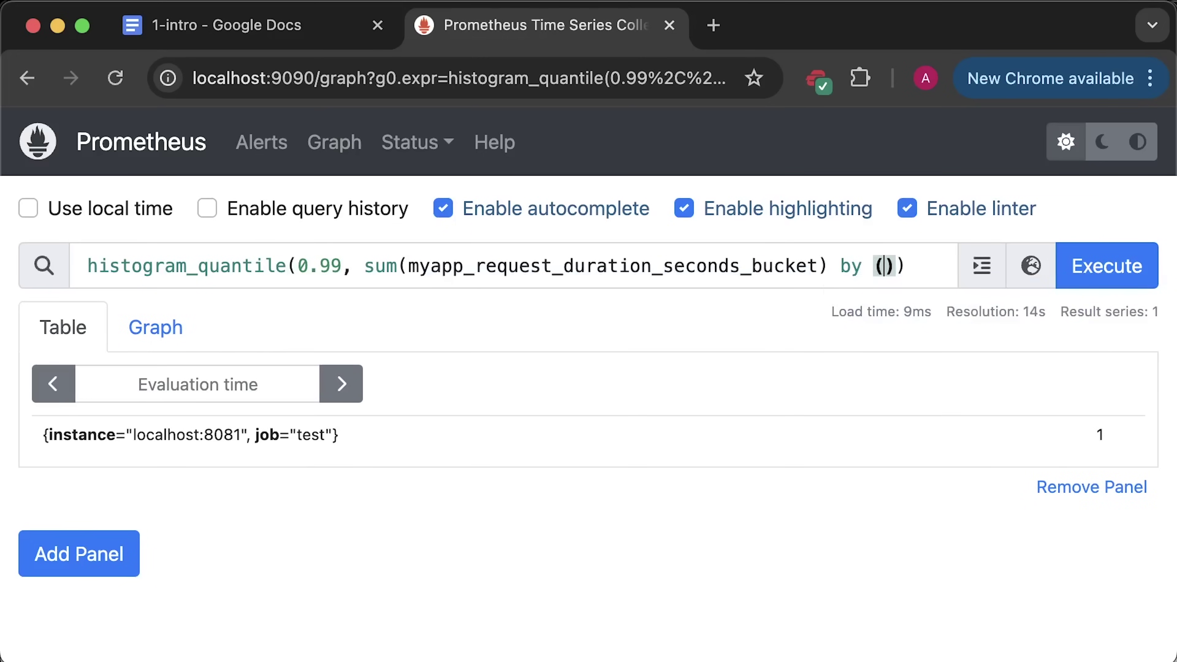
{"action": "type", "text": "le, instan"}
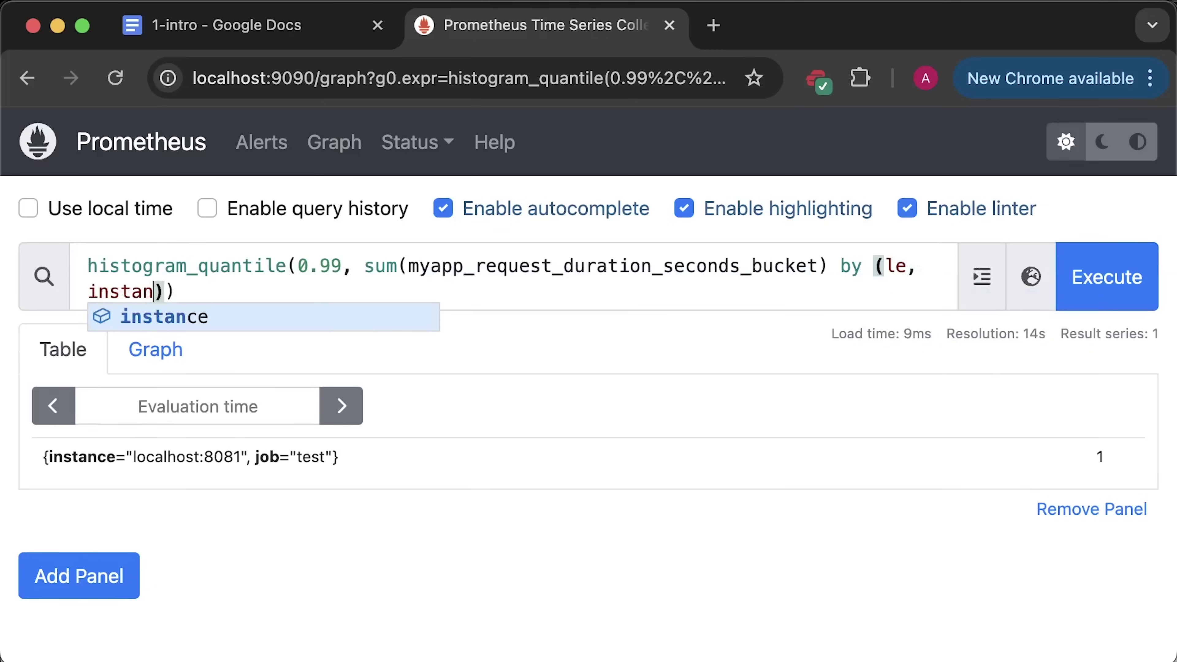
{"action": "type", "text": "ce"}
{"action": "left_click", "coordinate": [733, 297]}
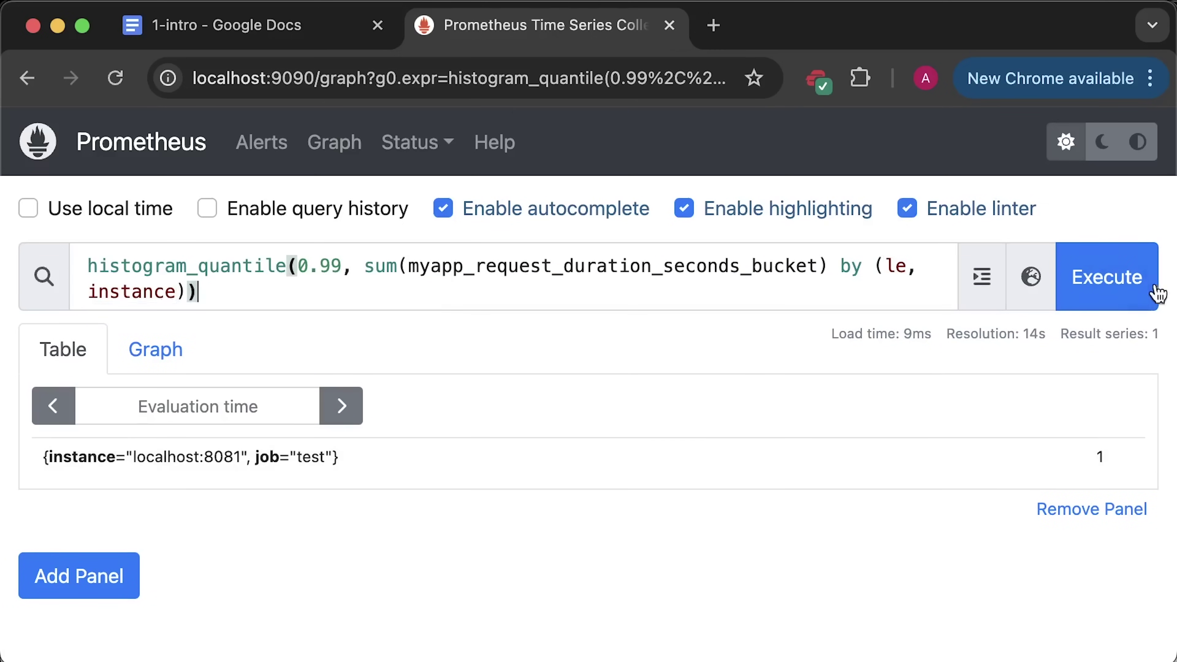
{"action": "left_click", "coordinate": [1157, 293]}
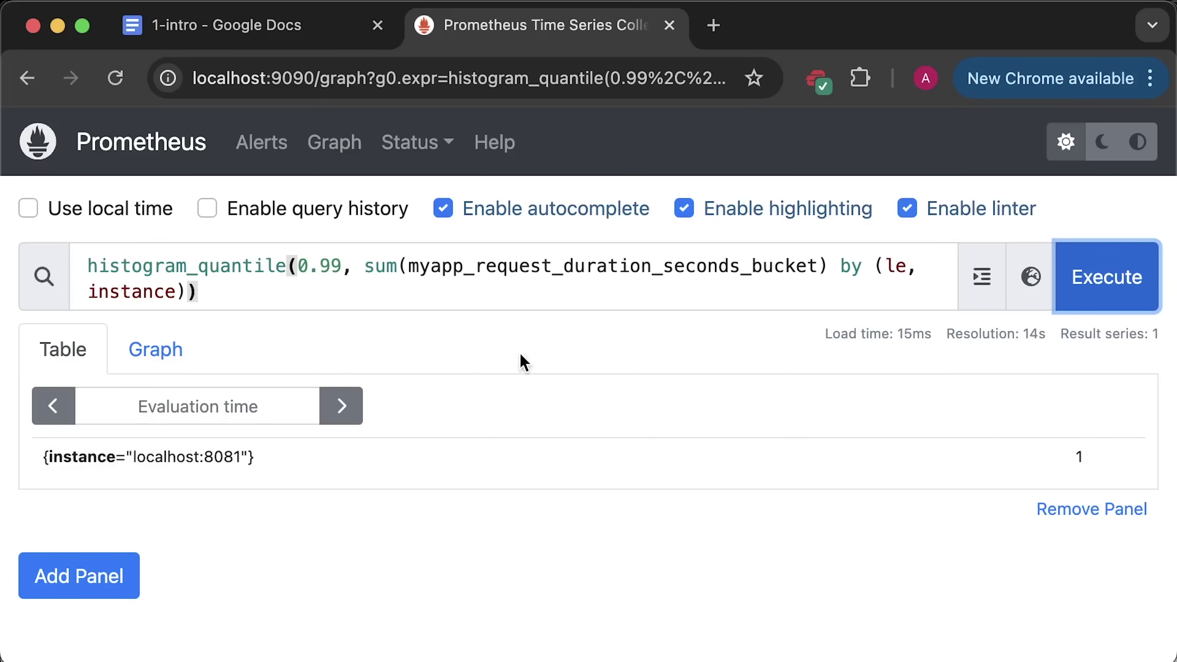
- Put the bucket metric inside rate(...[30s]) within the sum and run the query
{"action": "left_click", "coordinate": [400, 265]}
{"action": "type", "text": "rate("}
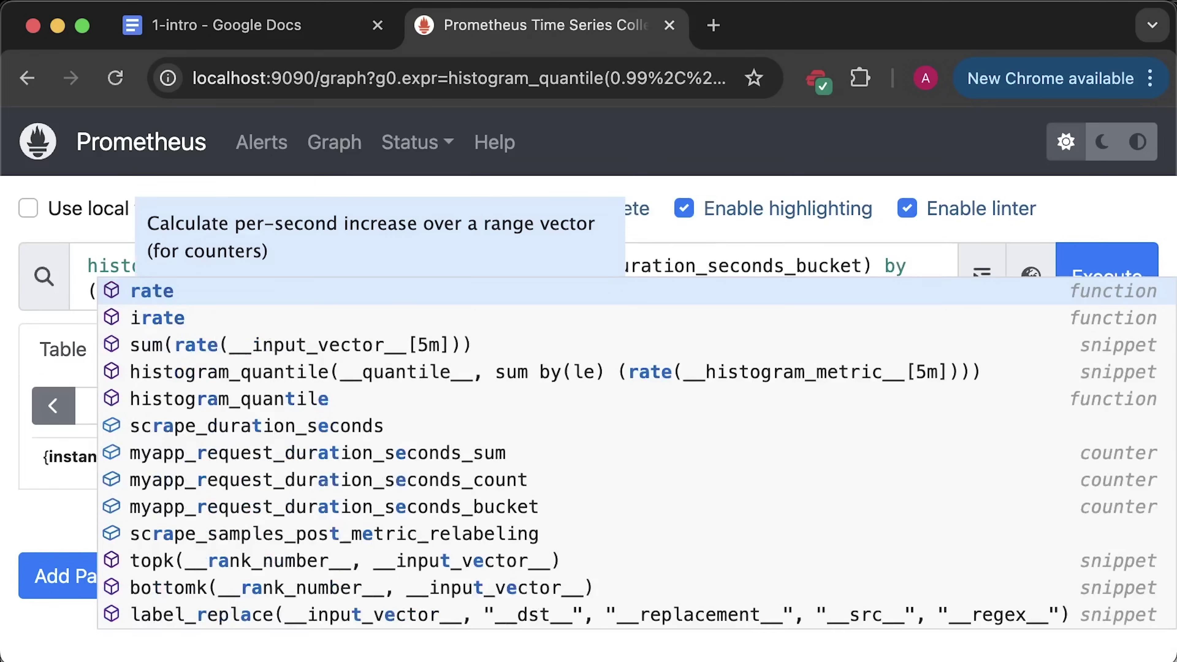
{"action": "left_click", "coordinate": [811, 258]}
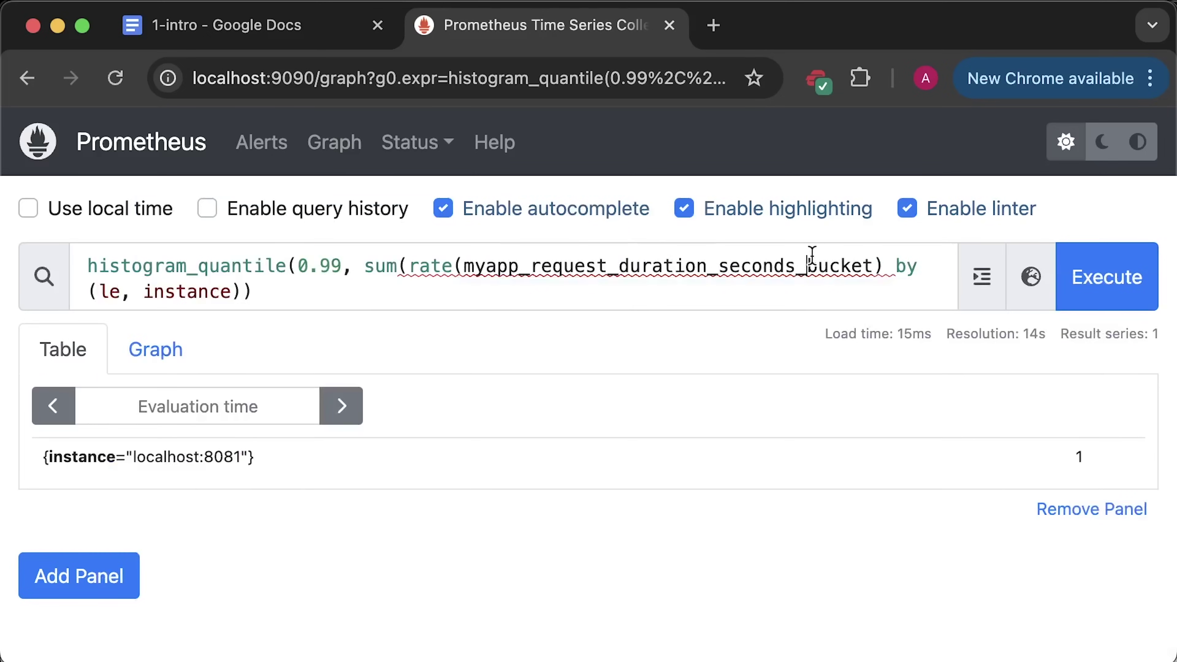
{"action": "left_click", "coordinate": [880, 266]}
{"action": "type", "text": ")"}
{"action": "key", "text": "Left"}
{"action": "type", "text": "[30s"}
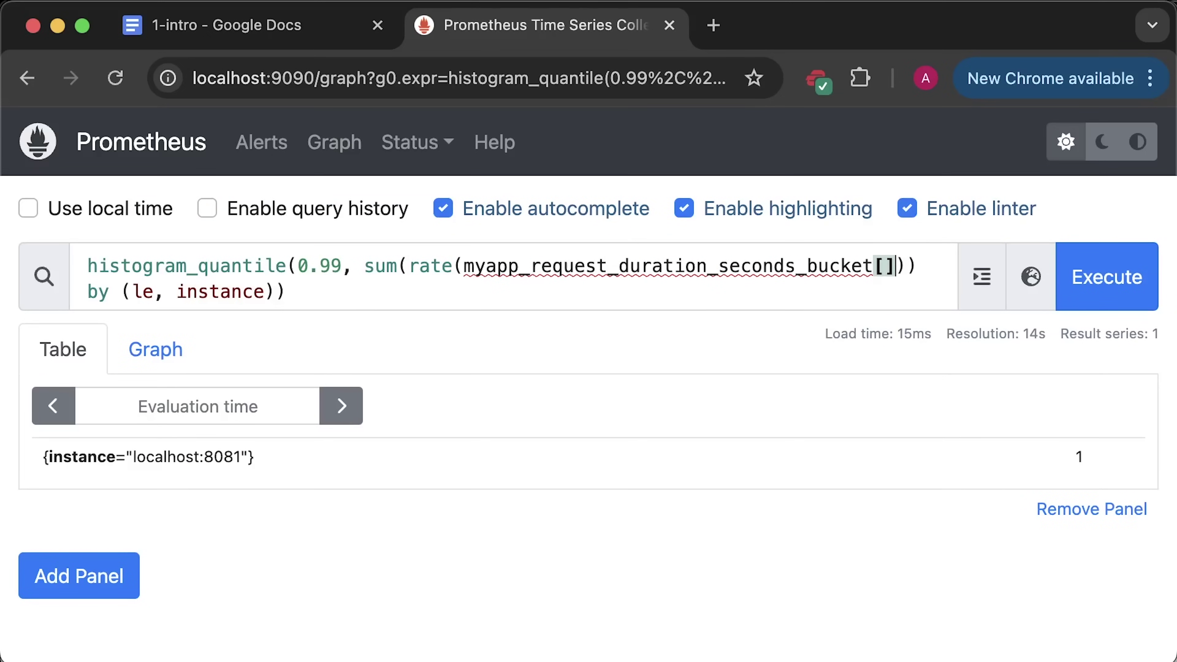
{"action": "left_click", "coordinate": [1121, 304]}
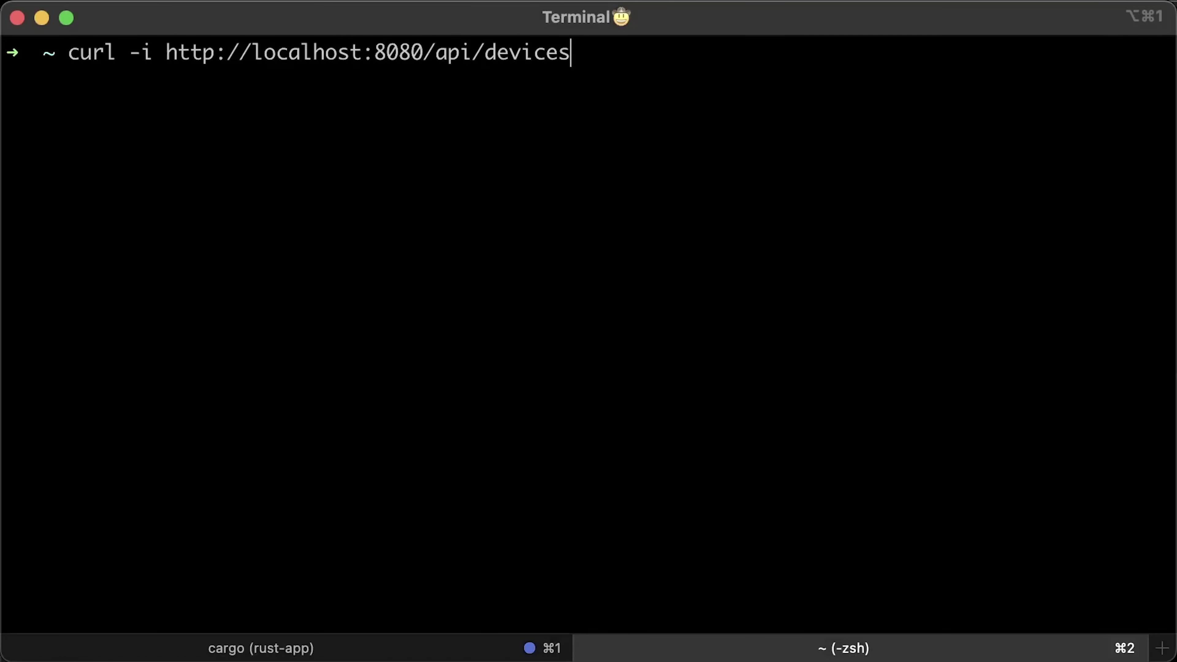
- Run the curl request to /api/devices and select the returned JSON device list
{"action": "key", "text": "Return"}
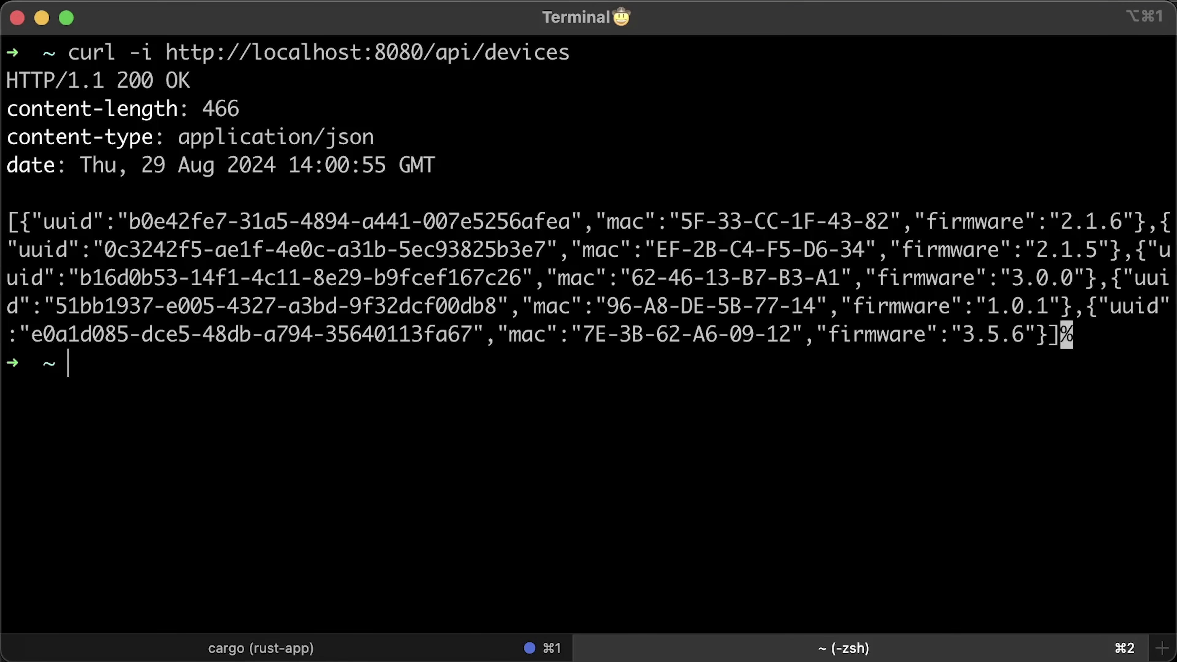
{"action": "left_click_drag", "start_coordinate": [1089, 355], "coordinate": [4, 214]}
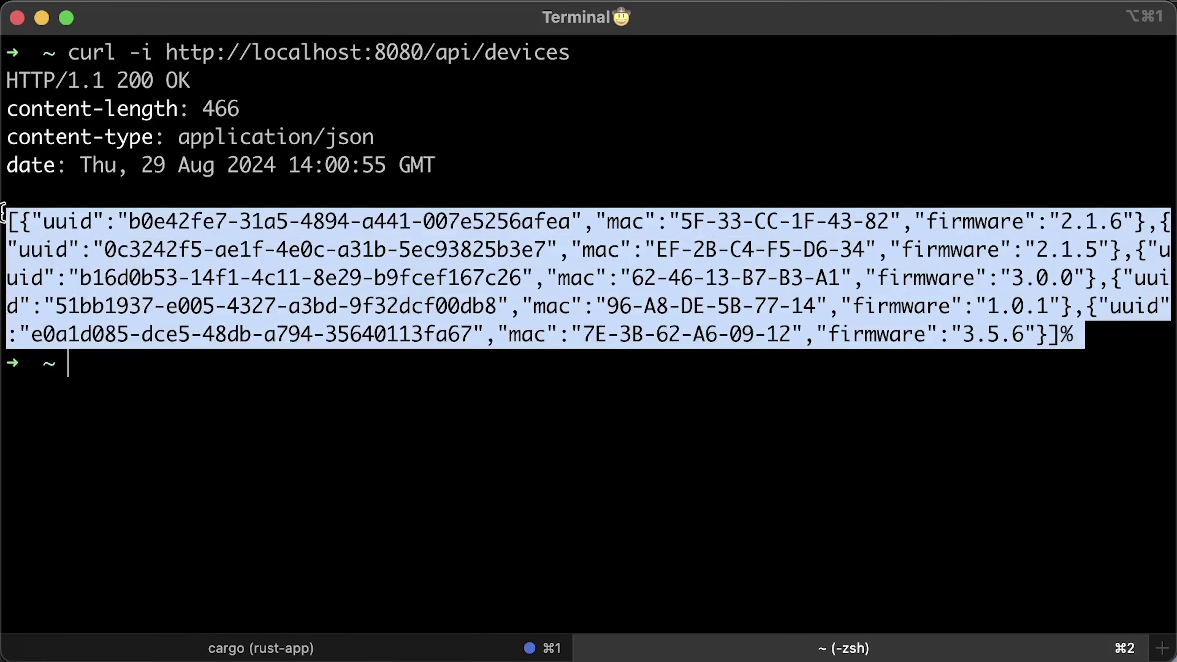
{"action": "left_click", "coordinate": [726, 517]}
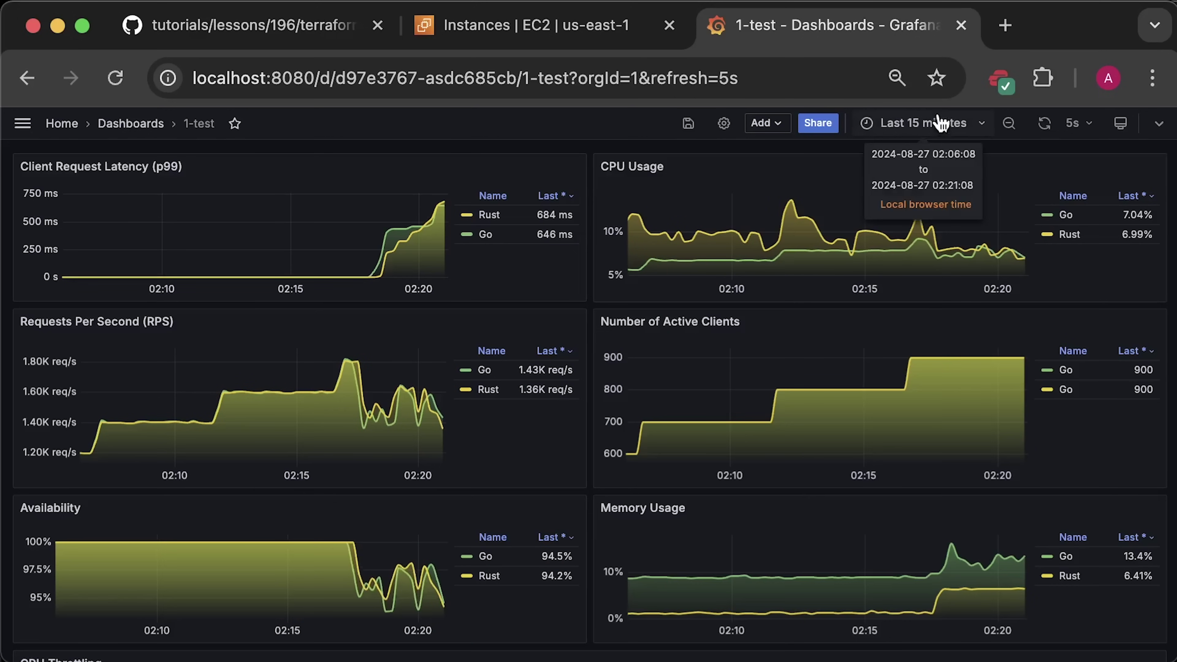
- From Last 3 hours, zoom to 01:23:53–02:21:13 and view the CPU Usage panel alone
{"action": "left_click", "coordinate": [940, 123]}
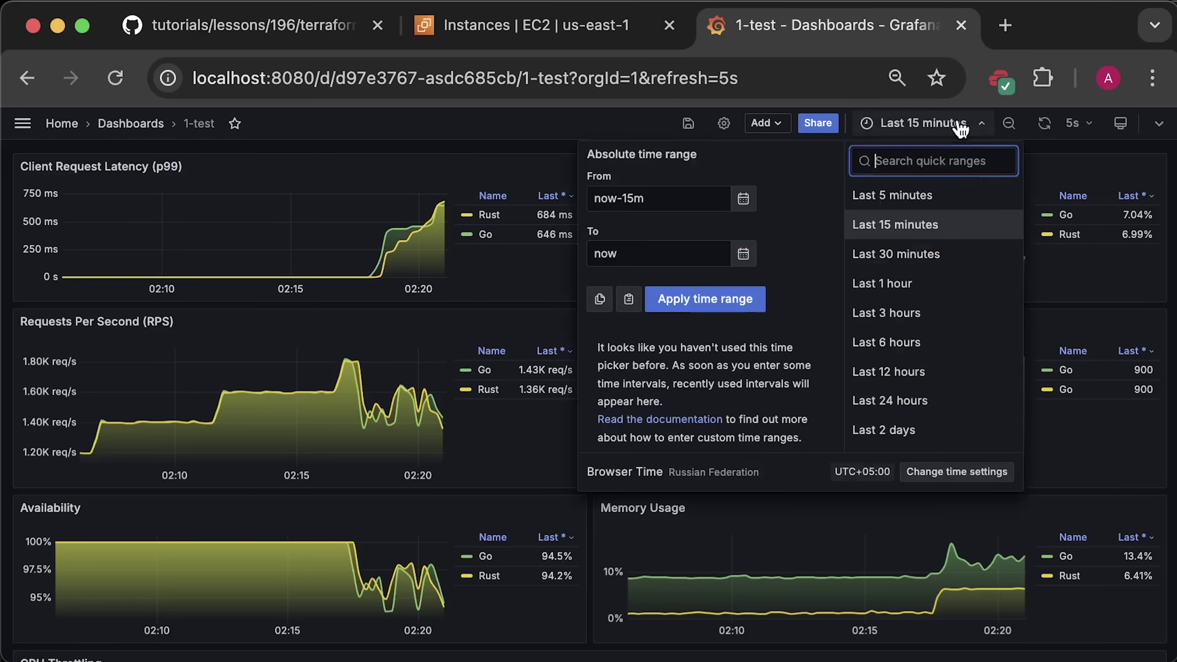
{"action": "left_click", "coordinate": [911, 311]}
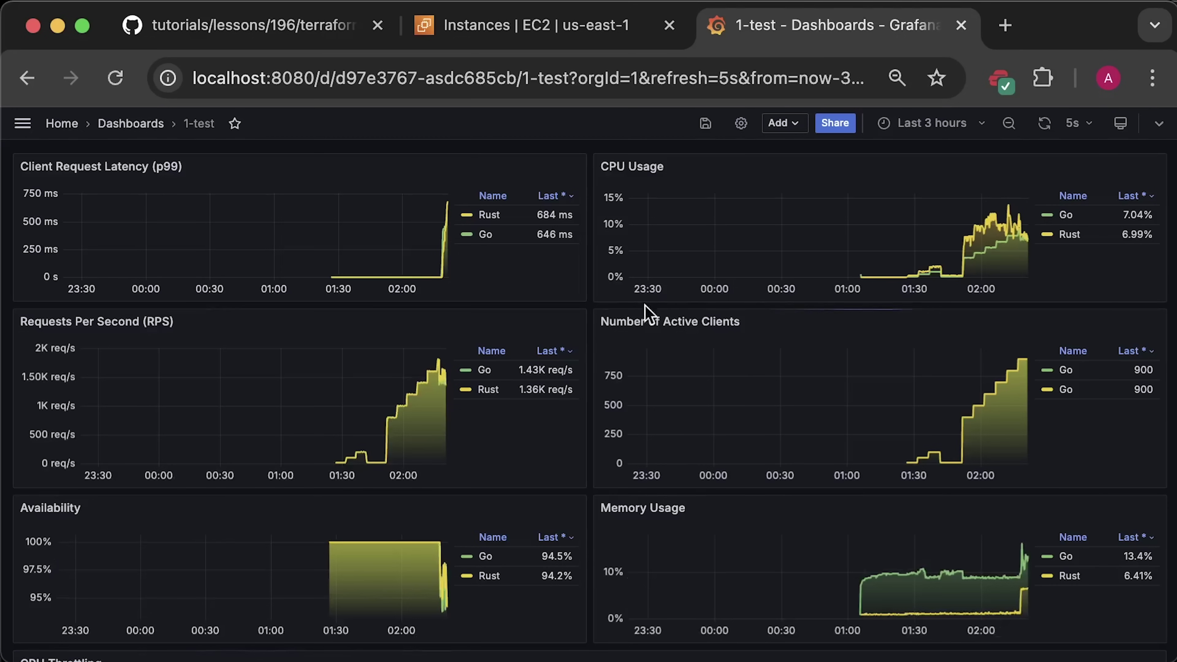
{"action": "left_click_drag", "start_coordinate": [904, 279], "coordinate": [1066, 283]}
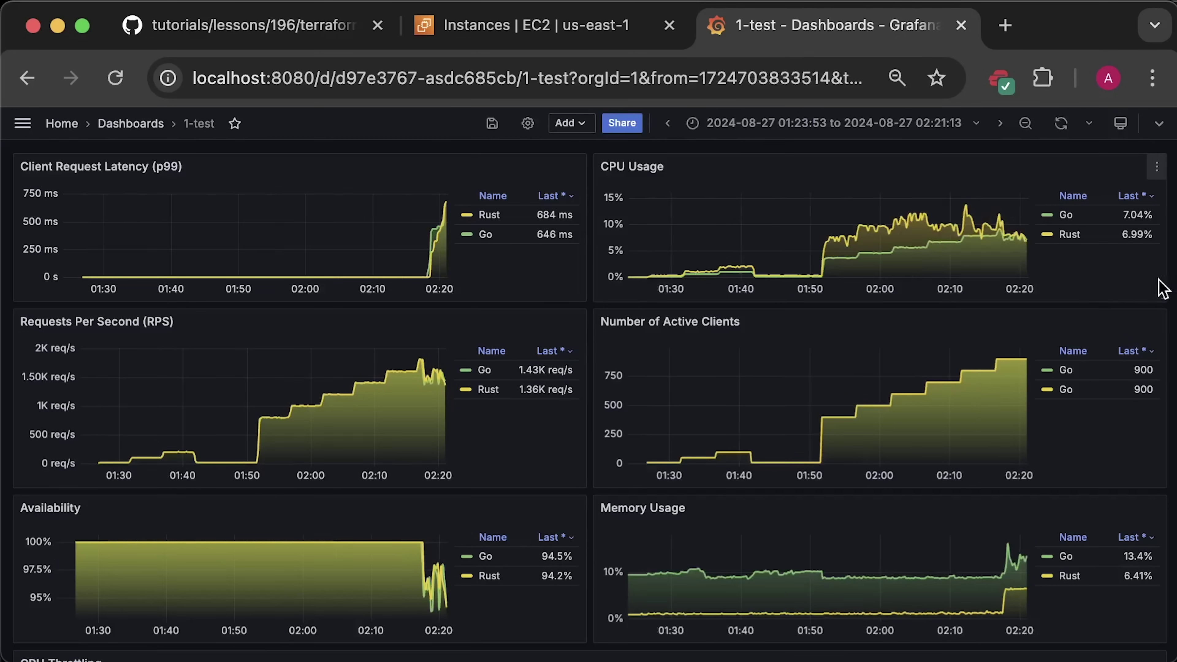
{"action": "left_click", "coordinate": [1157, 168]}
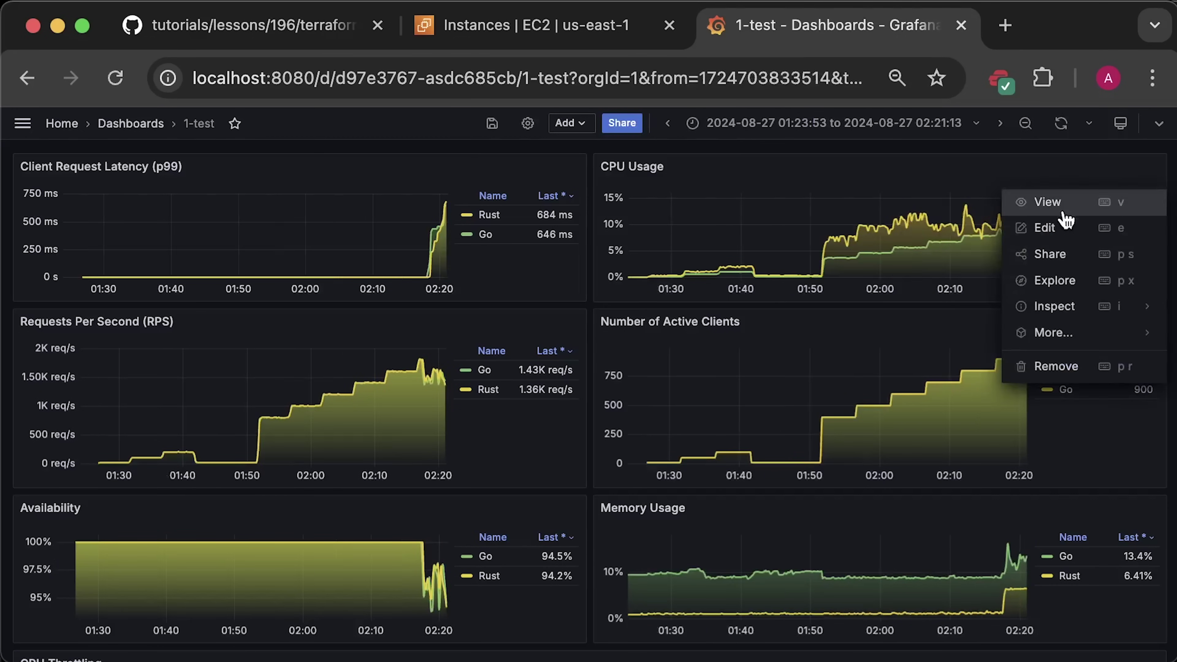
{"action": "left_click", "coordinate": [1052, 203]}
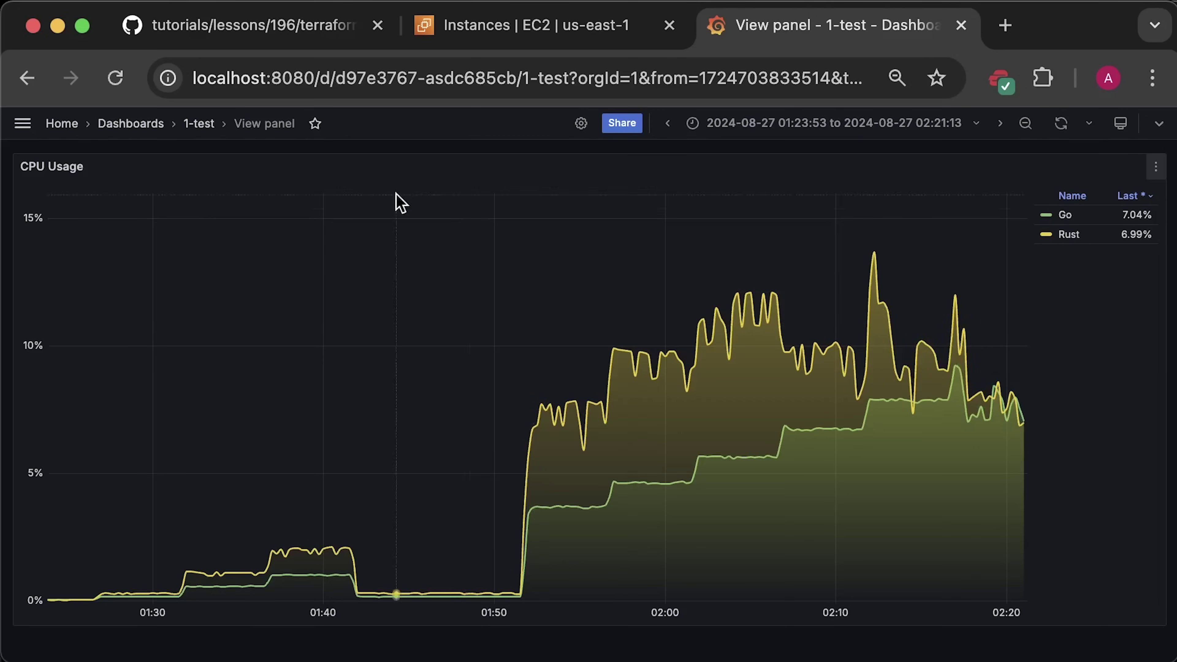
- Return to the 1-test dashboard and view the Memory Usage panel on its own
{"action": "left_click", "coordinate": [201, 124]}
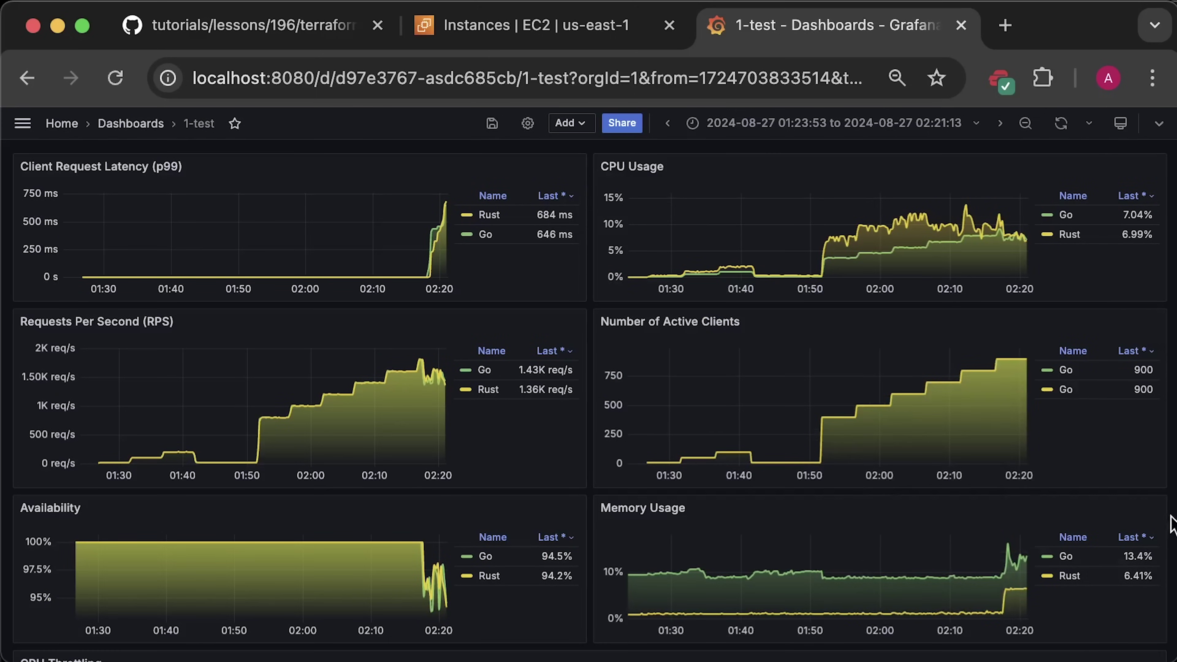
{"action": "left_click", "coordinate": [1155, 508]}
{"action": "left_click", "coordinate": [1019, 308]}
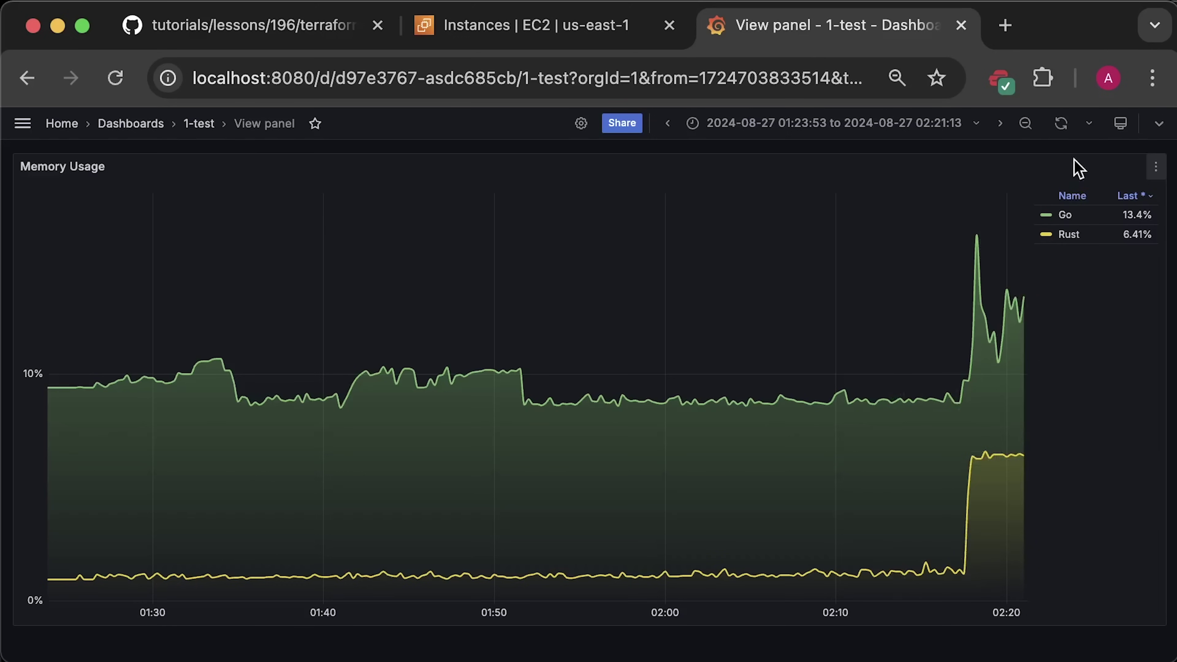
- Back on the dashboard, view Client Request Latency (p99) alone and zoom to start near 01:28
{"action": "left_click", "coordinate": [198, 124]}
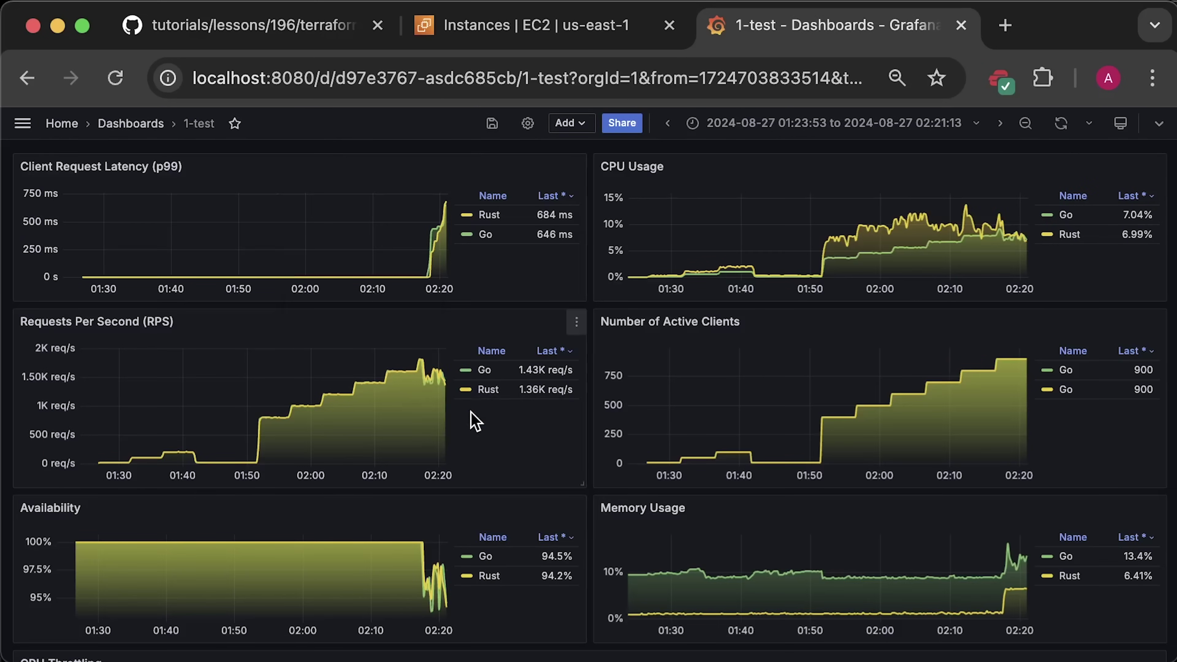
{"action": "left_click", "coordinate": [578, 168]}
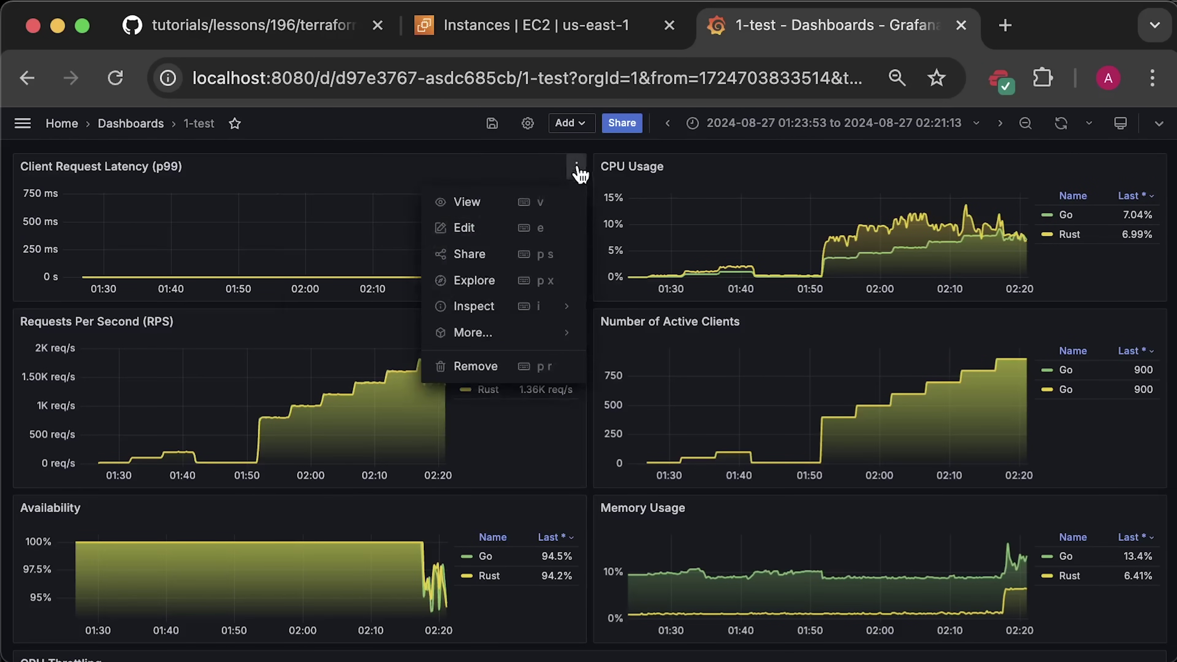
{"action": "left_click", "coordinate": [481, 206]}
{"action": "mouse_move", "coordinate": [812, 602]}
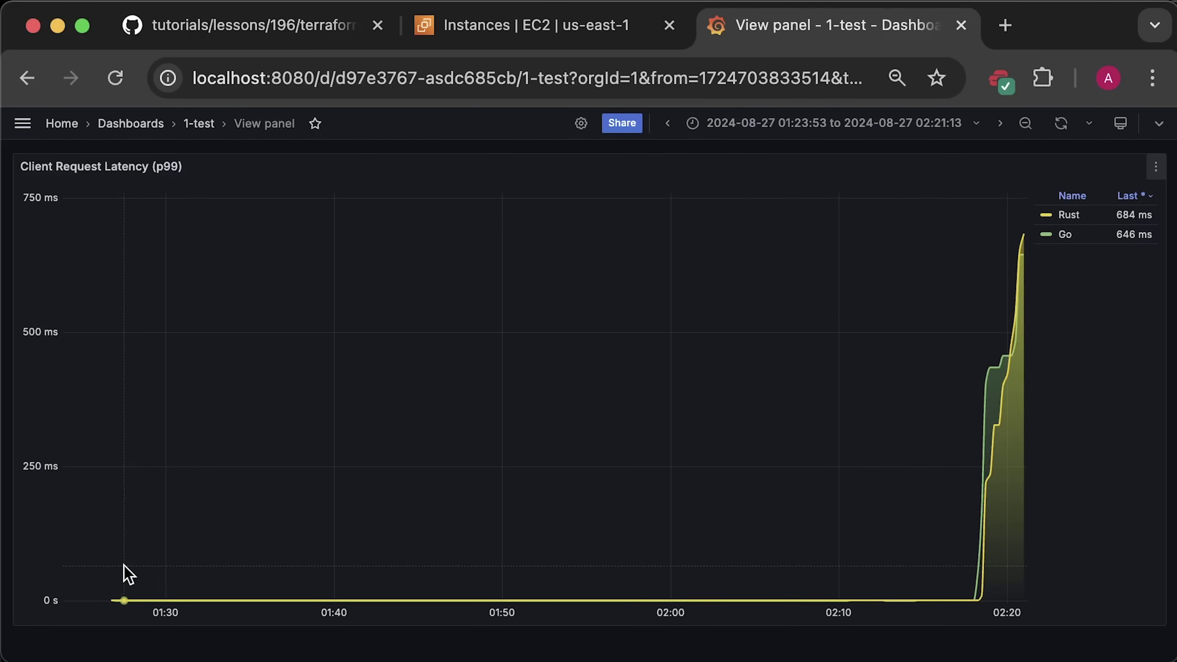
{"action": "left_click_drag", "start_coordinate": [124, 565], "coordinate": [967, 606]}
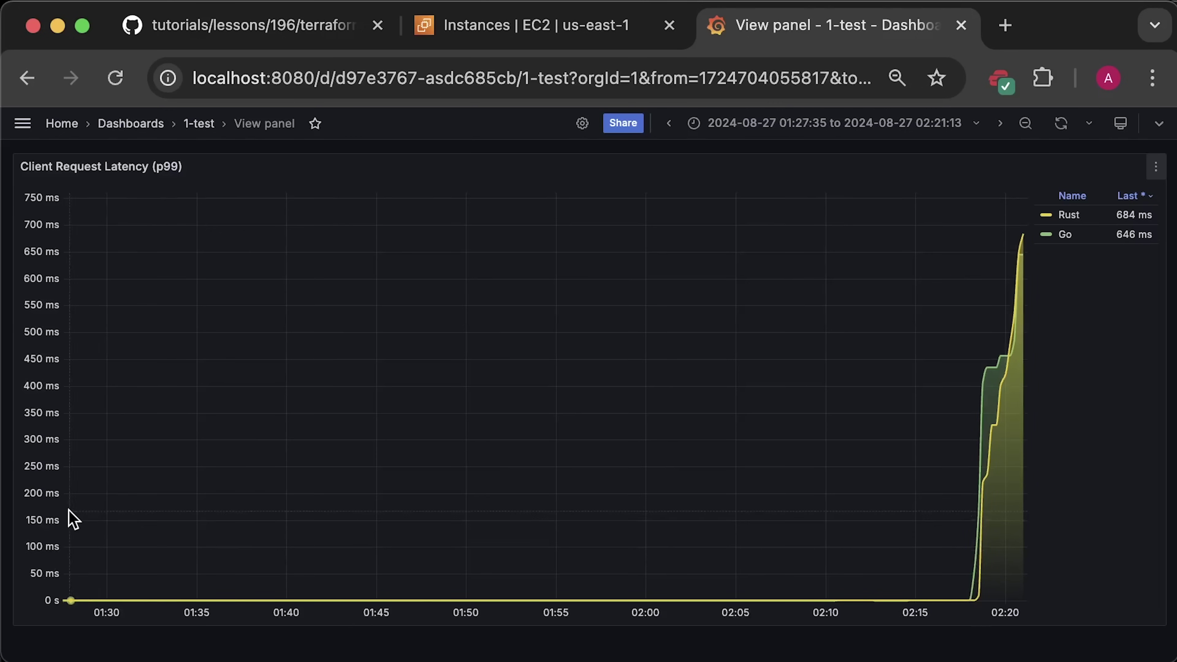
- Zoom the latency graph to 01:27:55–02:15:38, excluding the final spike, and return to all panels
{"action": "left_click_drag", "start_coordinate": [69, 518], "coordinate": [927, 602]}
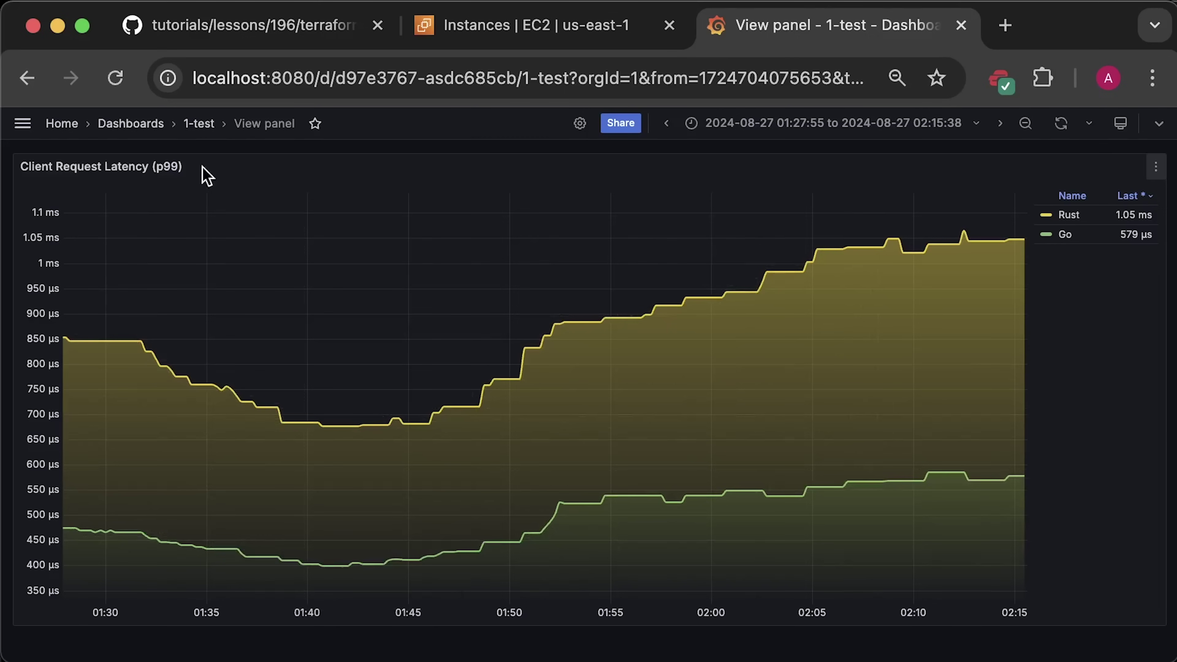
{"action": "left_click", "coordinate": [201, 124]}
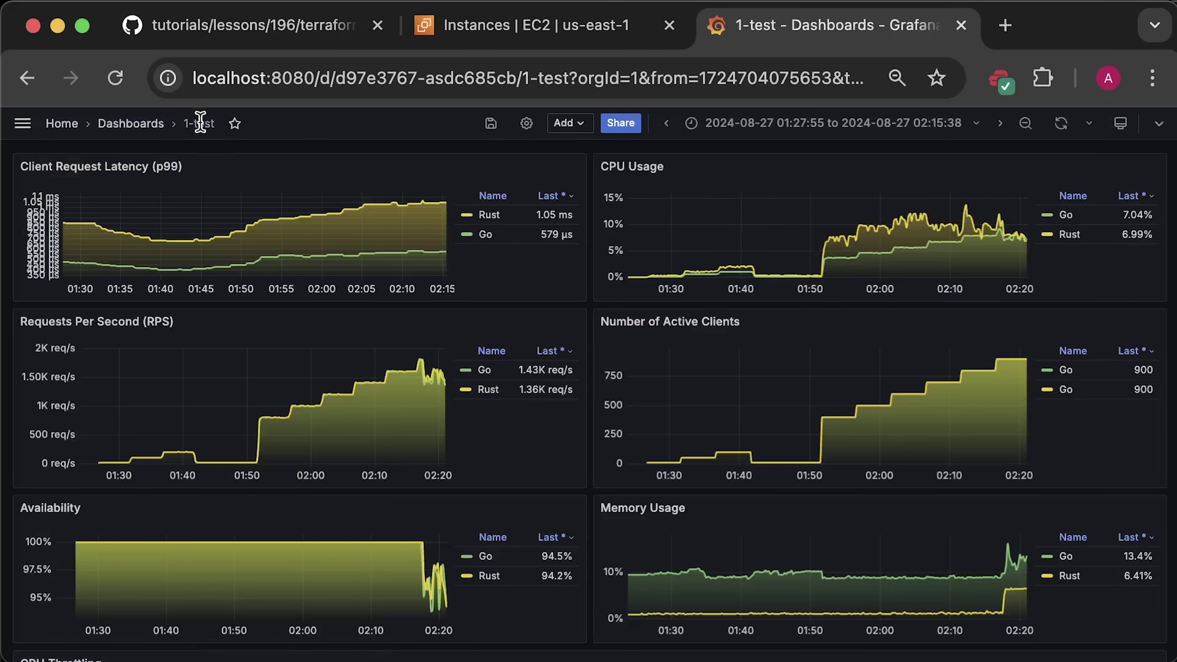
- Switch to Last 3 hours, then zoom to the 01:29:22–02:22:10 test period
{"action": "left_click", "coordinate": [921, 124]}
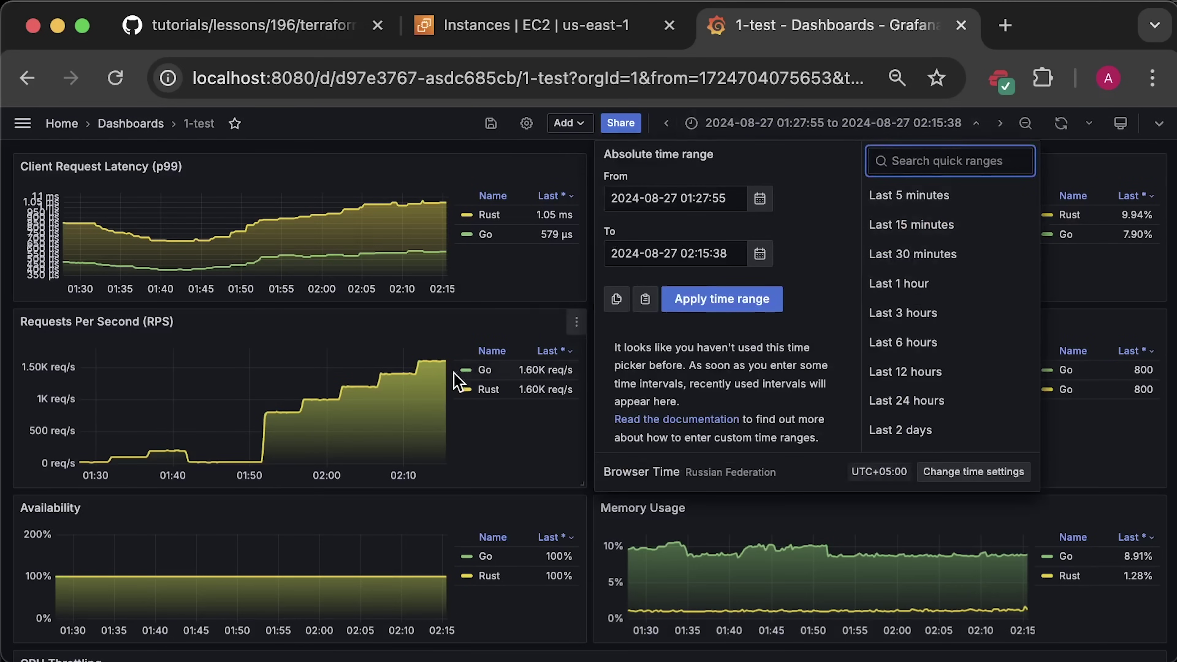
{"action": "left_click", "coordinate": [915, 312]}
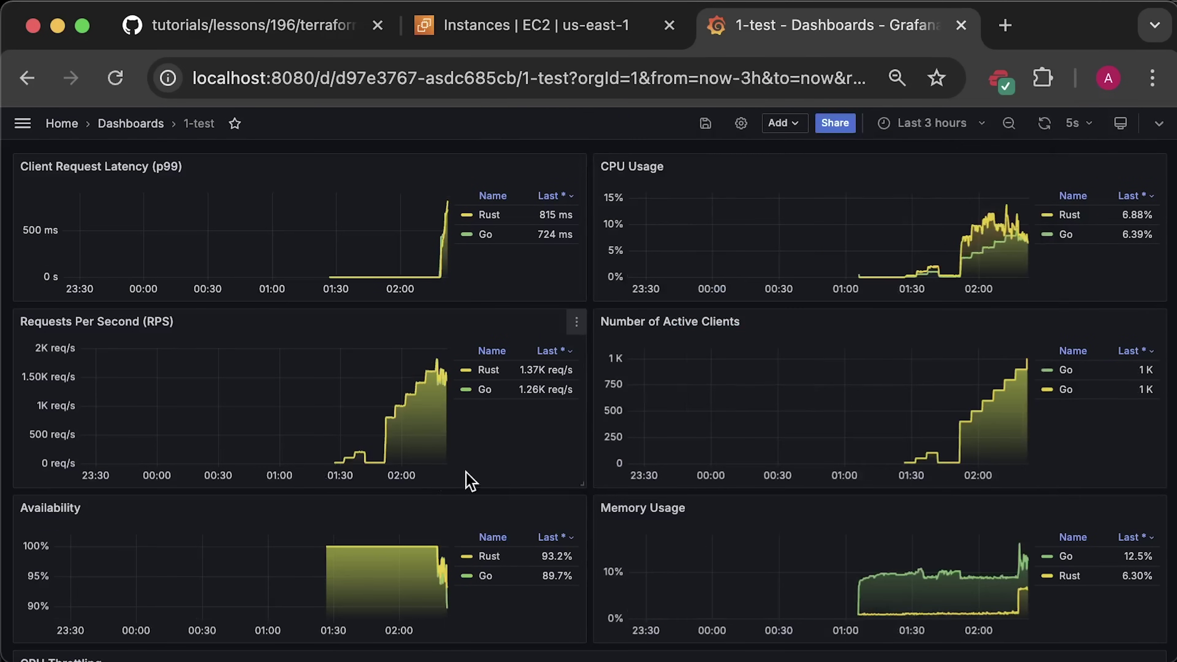
{"action": "left_click_drag", "start_coordinate": [343, 466], "coordinate": [496, 468]}
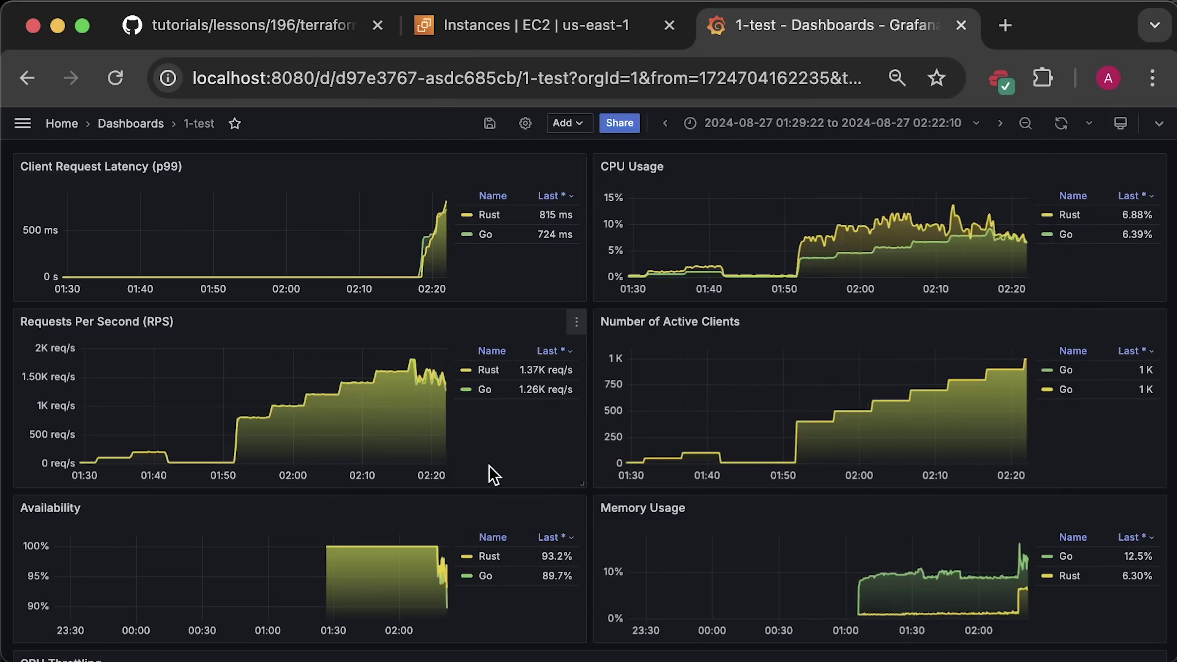
- View Requests Per Second full-size, go back, then view the Availability panel alone
{"action": "left_click", "coordinate": [576, 322]}
{"action": "left_click", "coordinate": [501, 371]}
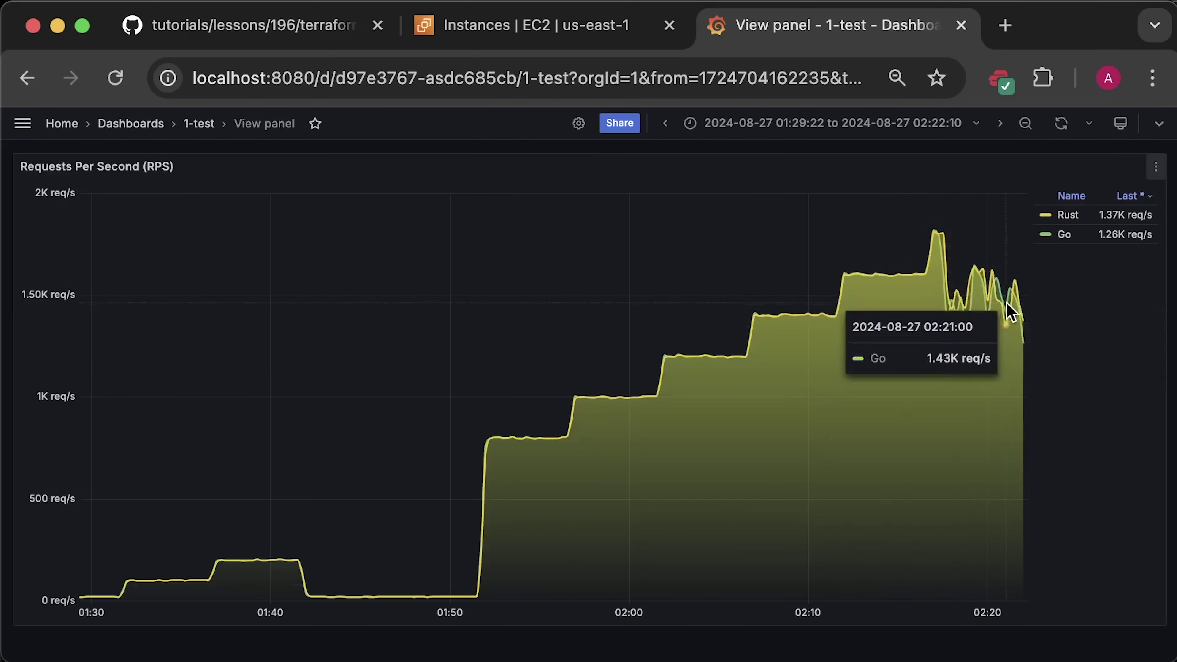
{"action": "left_click", "coordinate": [199, 124]}
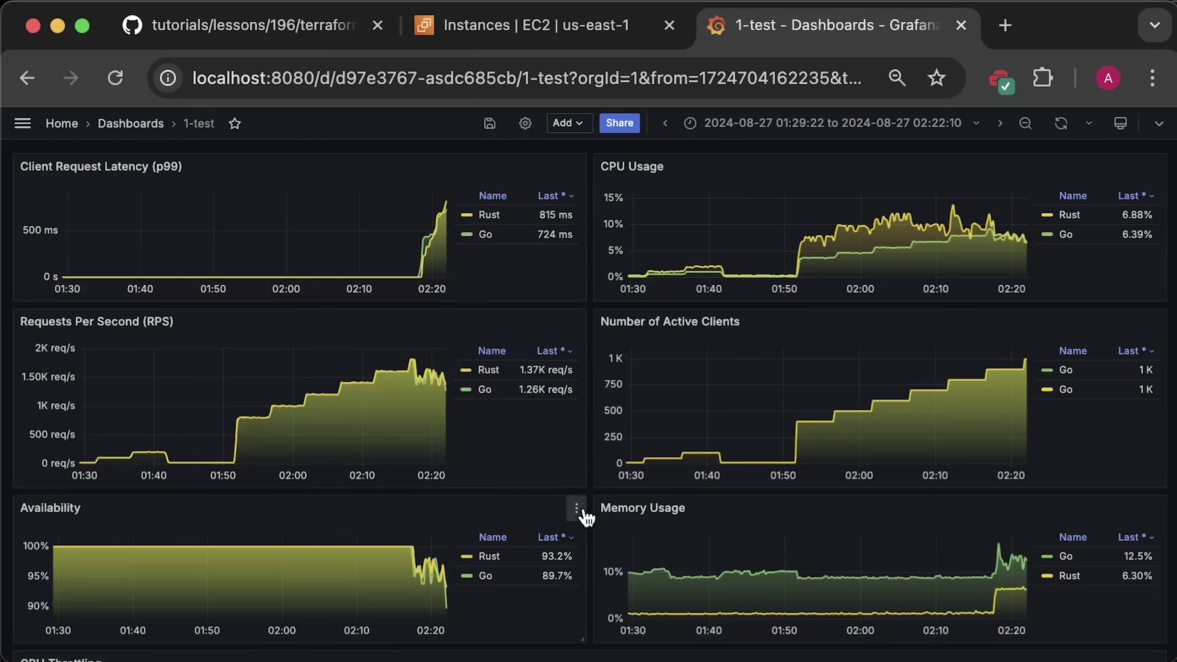
{"action": "left_click", "coordinate": [577, 509]}
{"action": "left_click", "coordinate": [502, 305]}
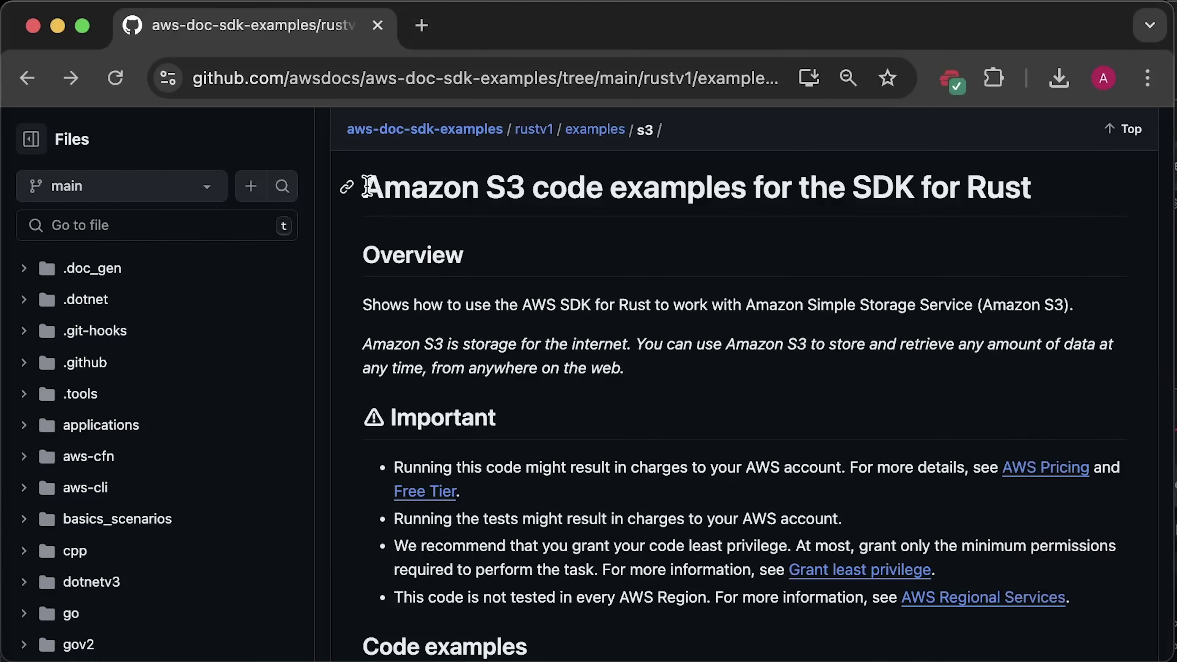
- Highlight the Amazon S3 examples title and scroll to the rustv1/examples/s3 file list
{"action": "left_click_drag", "start_coordinate": [364, 187], "coordinate": [1030, 186]}
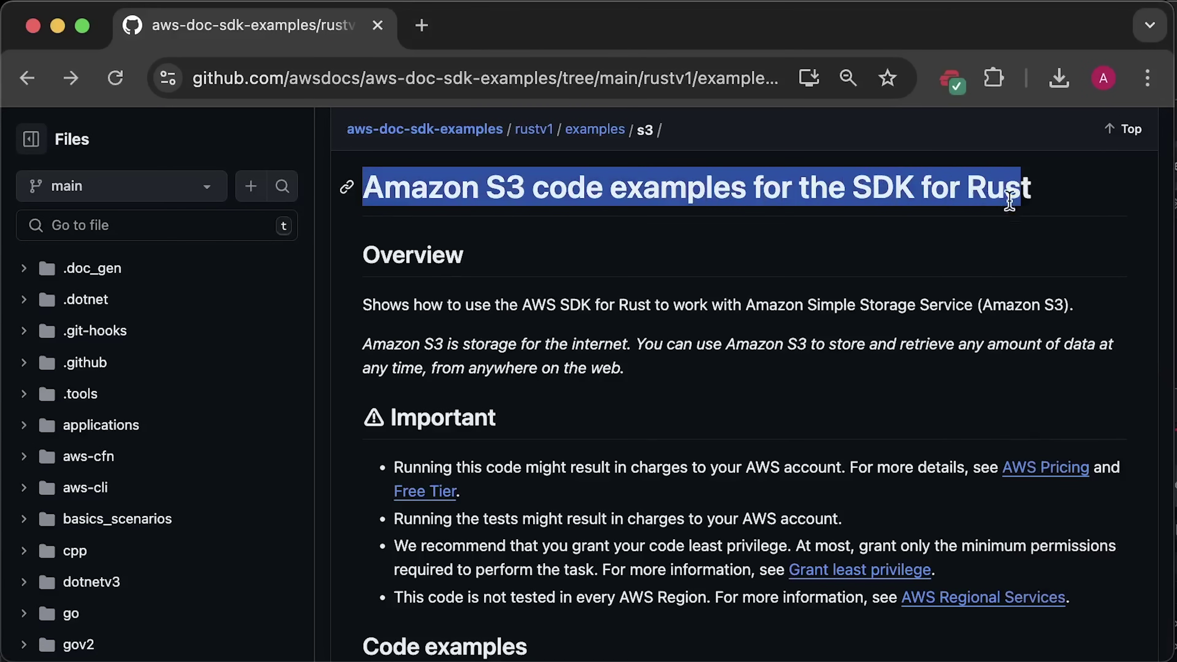
{"action": "left_click", "coordinate": [925, 335]}
{"action": "scroll", "coordinate": [925, 335], "scroll_direction": "up", "scroll_amount": 10}
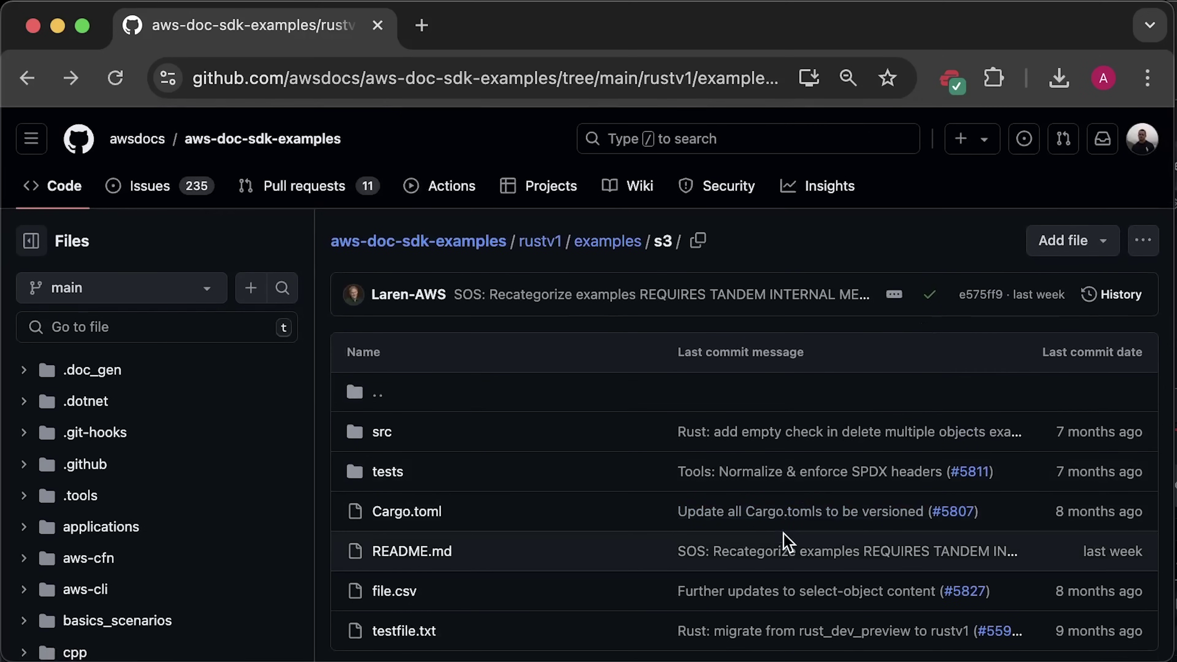
{"action": "scroll", "coordinate": [788, 542], "scroll_direction": "down", "scroll_amount": 1}
{"action": "scroll", "coordinate": [787, 543], "scroll_direction": "down", "scroll_amount": 3}
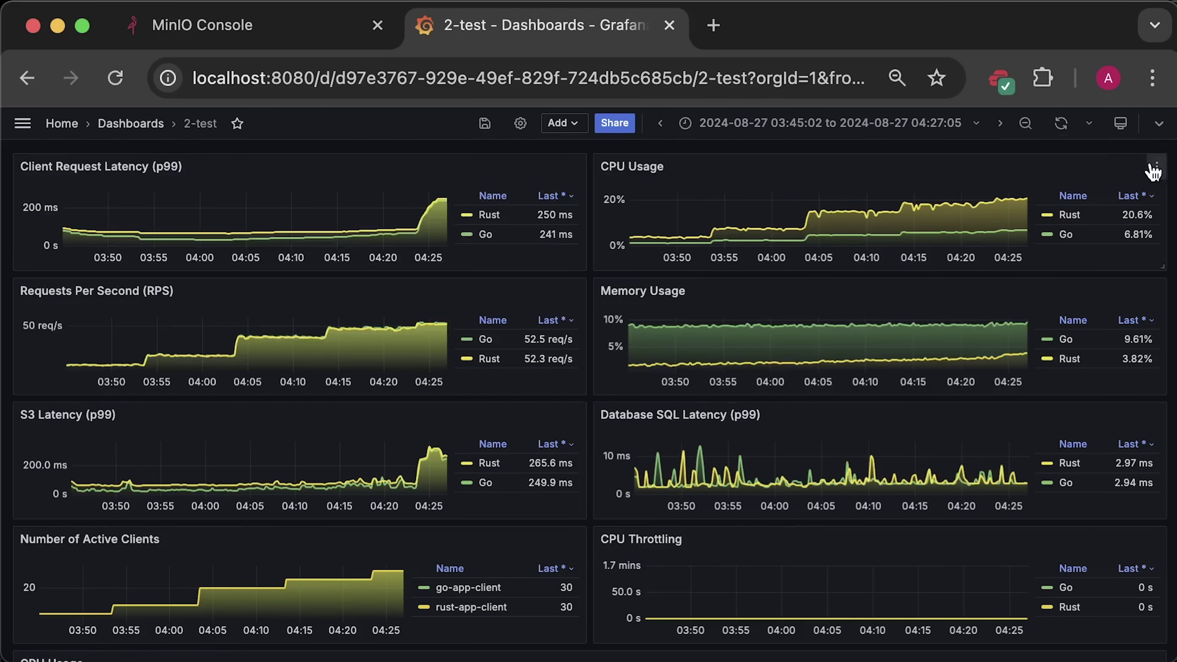
{"action": "left_click", "coordinate": [1157, 168]}
{"action": "left_click", "coordinate": [1073, 212]}
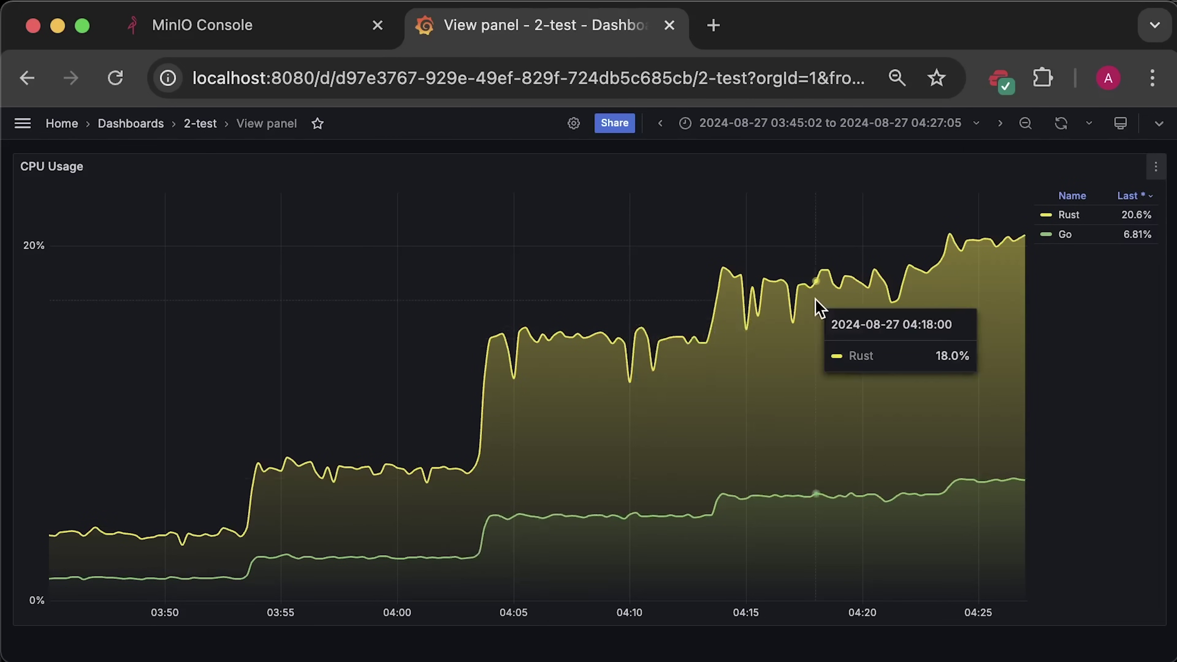
{"action": "left_click", "coordinate": [200, 123]}
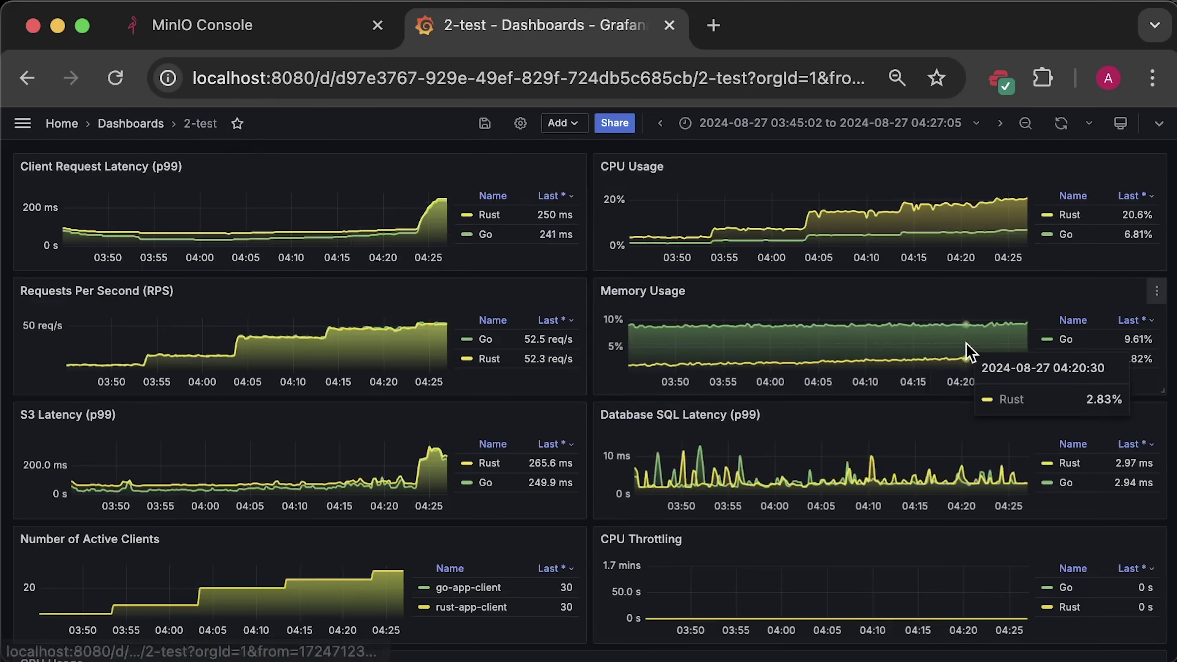
{"action": "left_click", "coordinate": [1161, 299]}
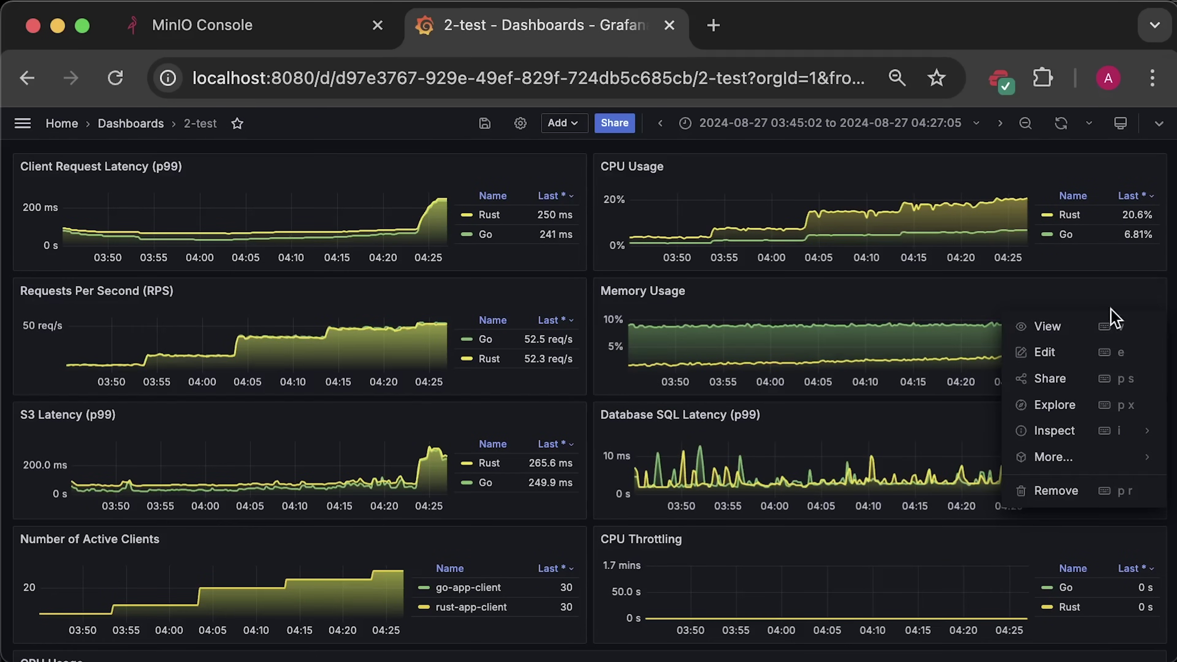
{"action": "left_click", "coordinate": [1054, 330]}
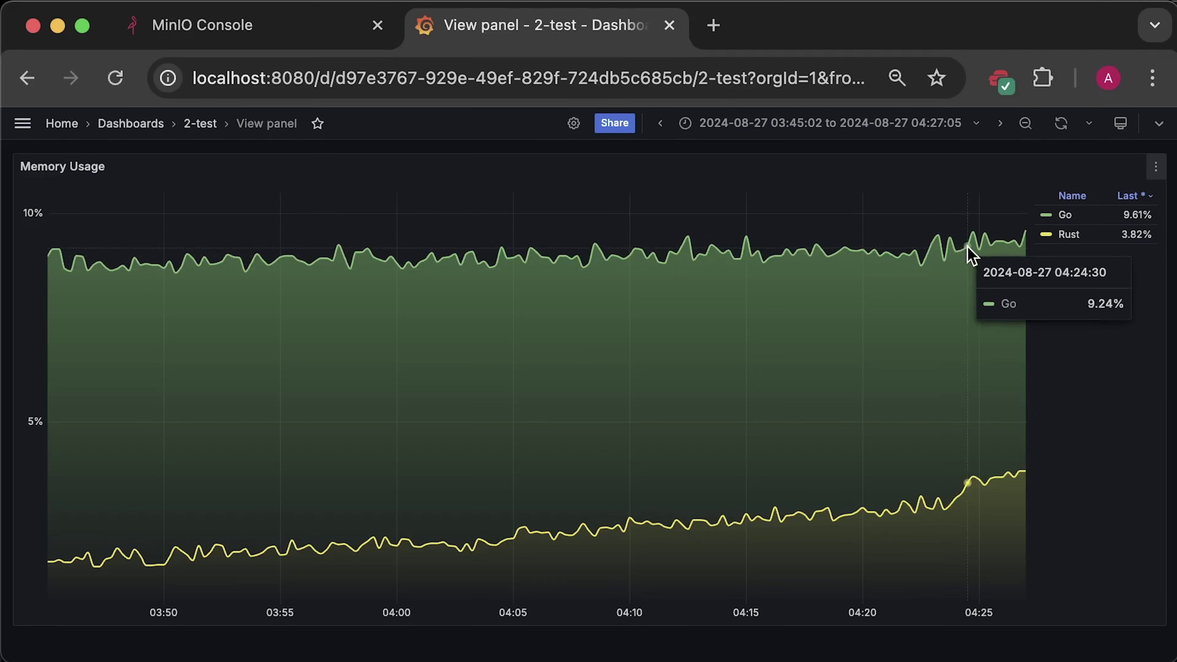
{"action": "left_click", "coordinate": [202, 124]}
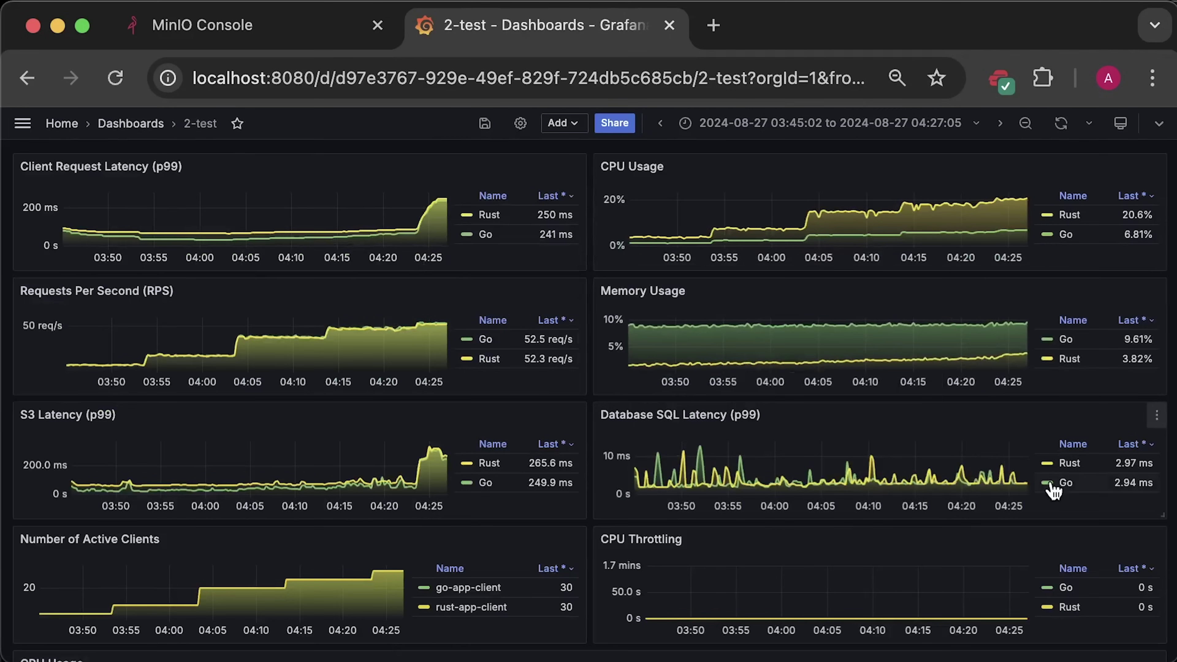
{"action": "left_click", "coordinate": [1157, 416]}
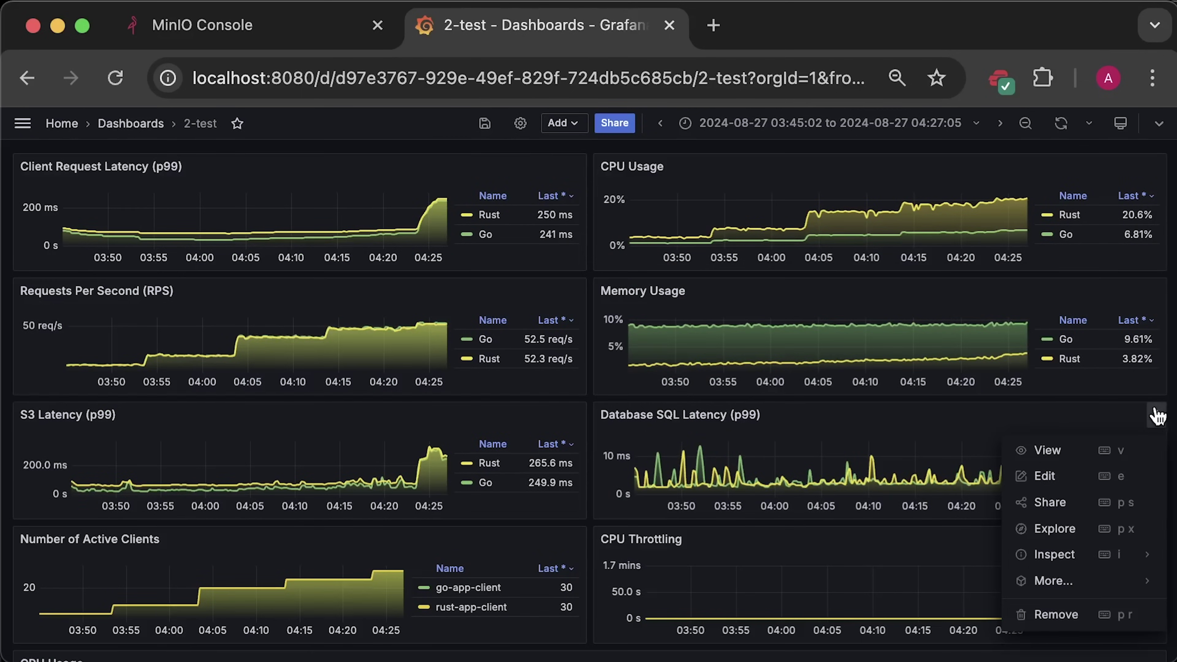
{"action": "left_click", "coordinate": [1074, 451]}
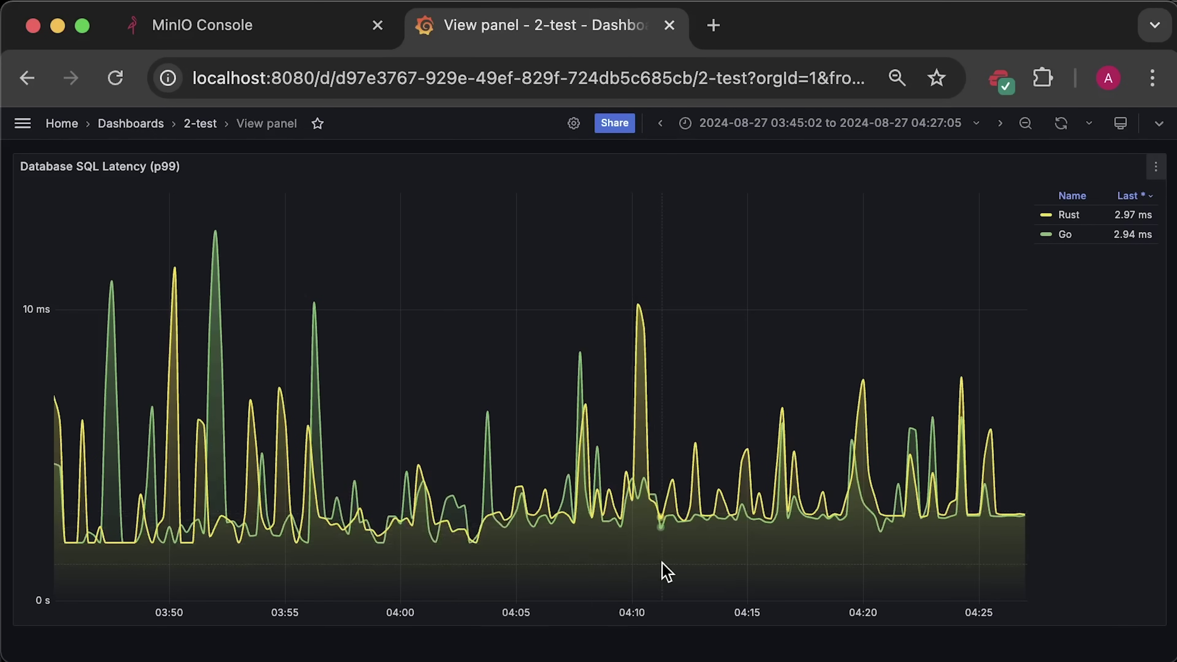
{"action": "left_click", "coordinate": [200, 124]}
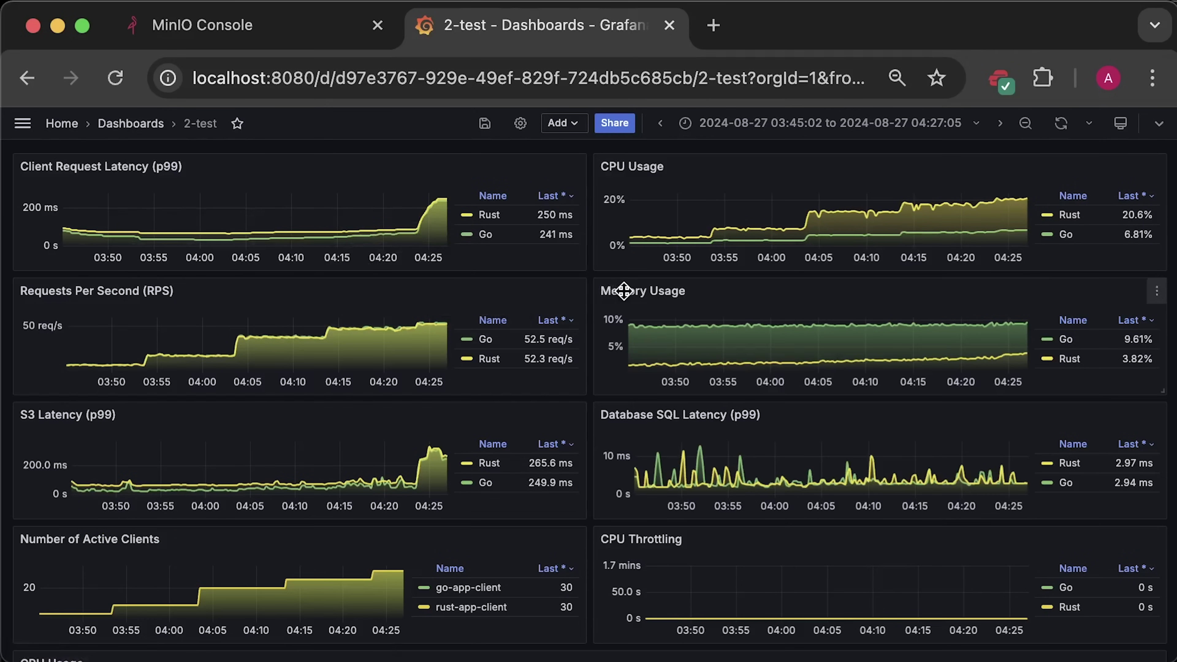
{"action": "left_click", "coordinate": [576, 168]}
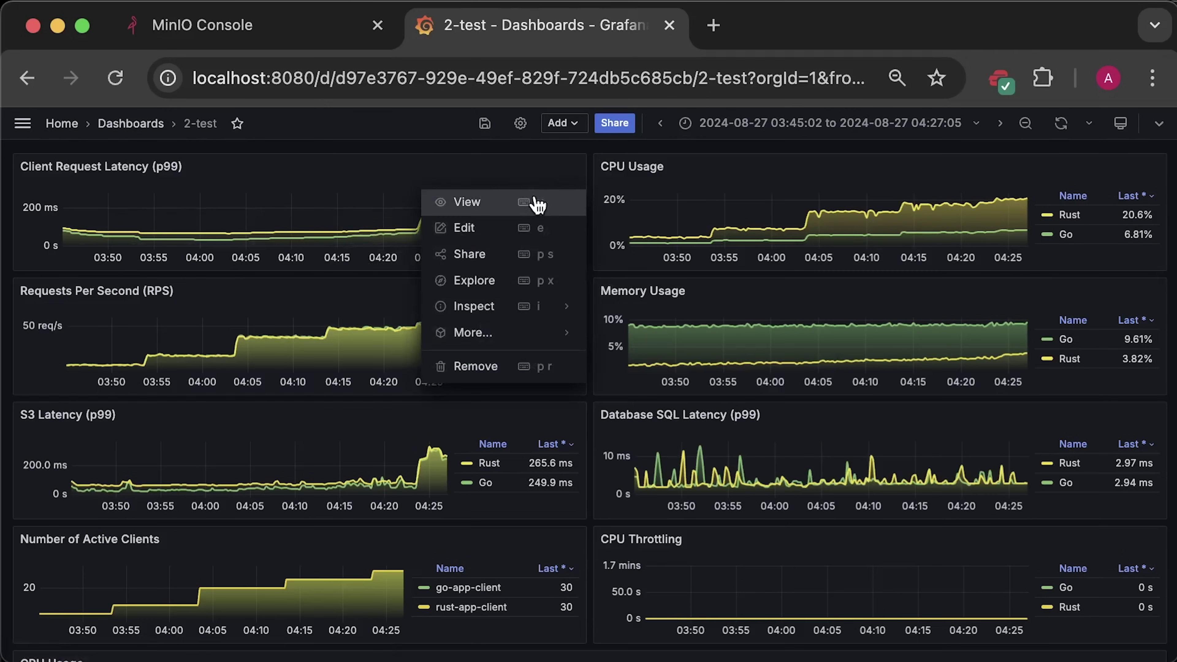
{"action": "left_click", "coordinate": [485, 204]}
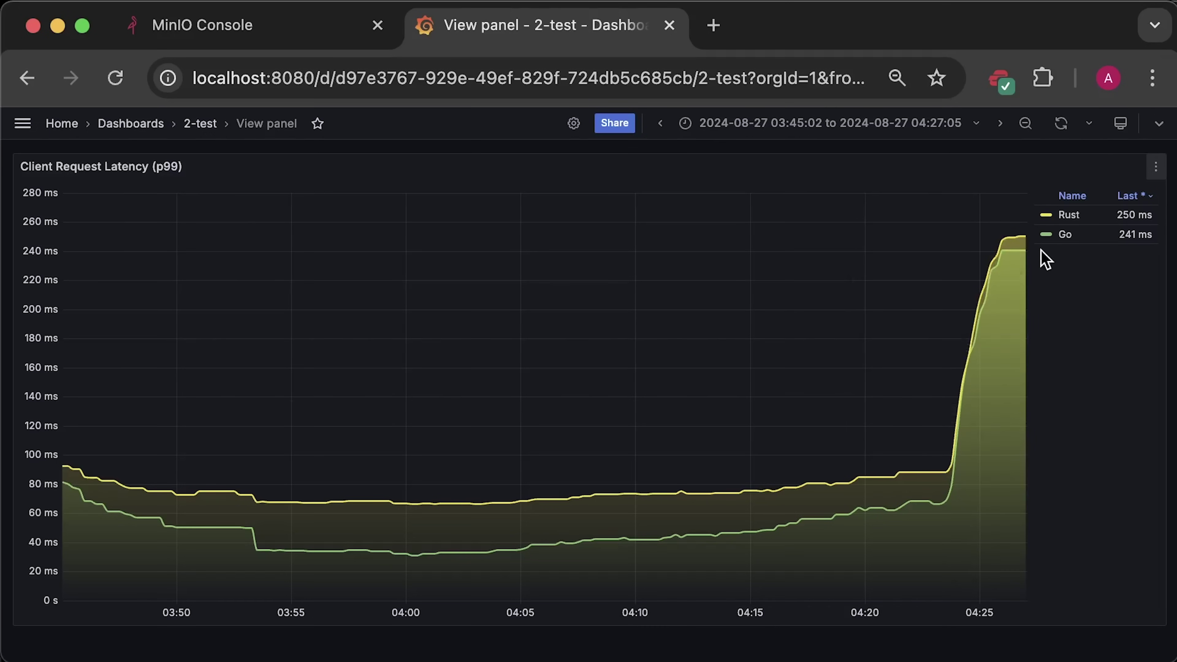
{"action": "left_click", "coordinate": [199, 123]}
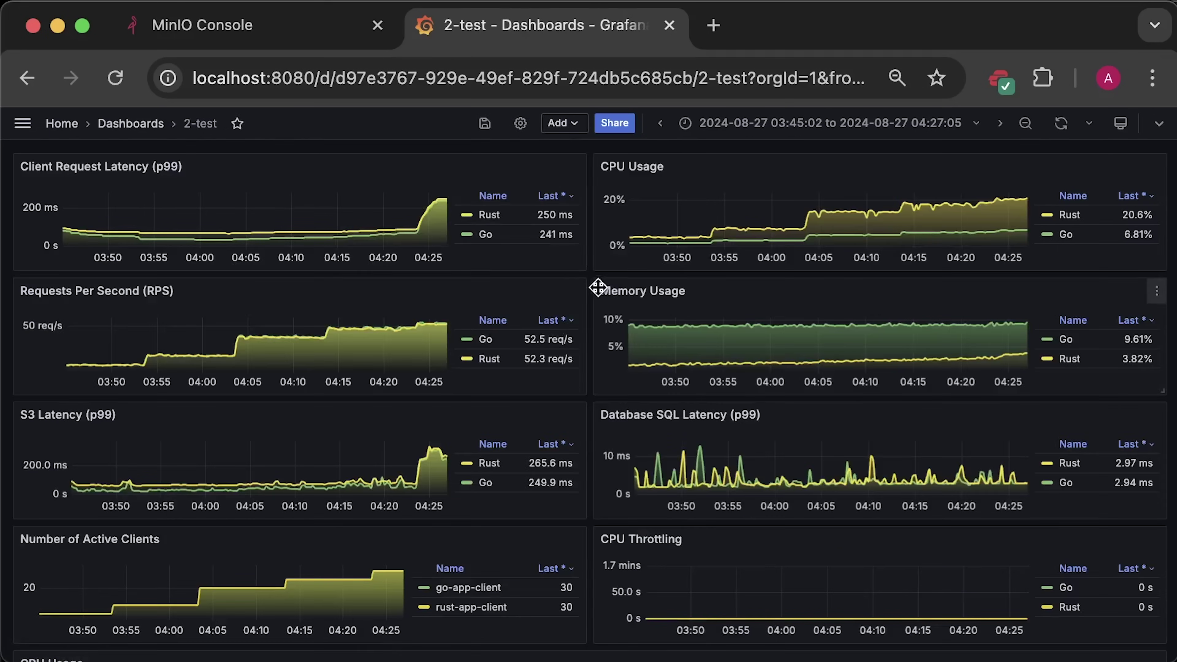
{"action": "left_click", "coordinate": [577, 290]}
{"action": "left_click", "coordinate": [496, 327]}
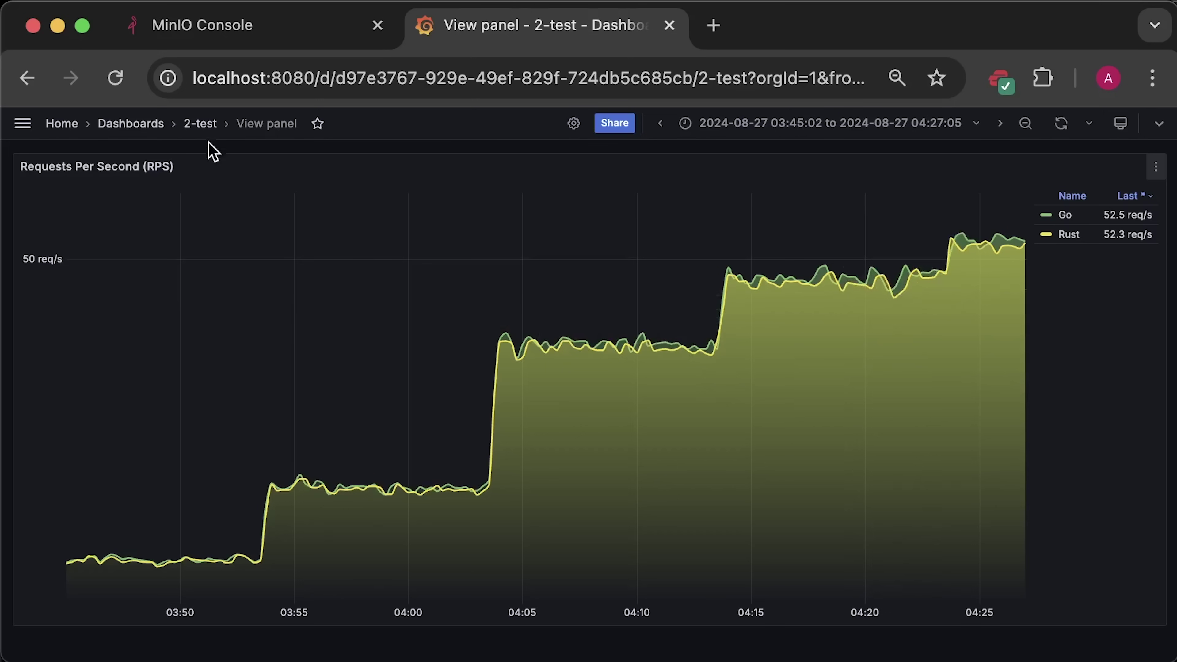
{"action": "left_click", "coordinate": [202, 124]}
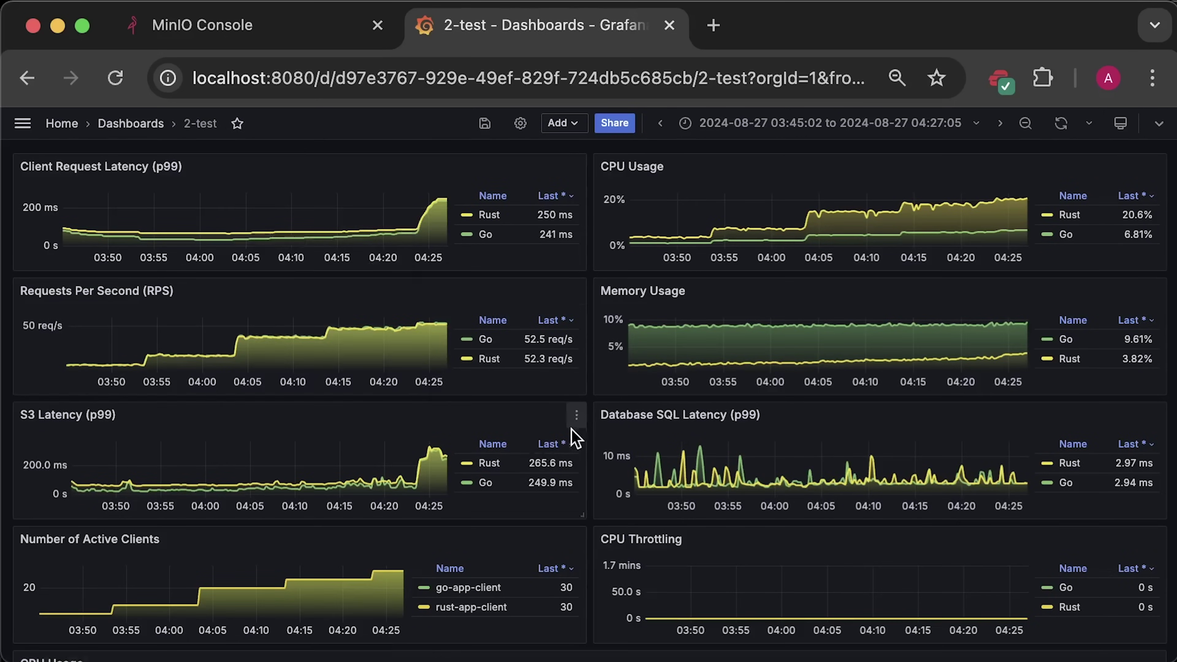
{"action": "left_click", "coordinate": [577, 417]}
{"action": "left_click", "coordinate": [476, 454]}
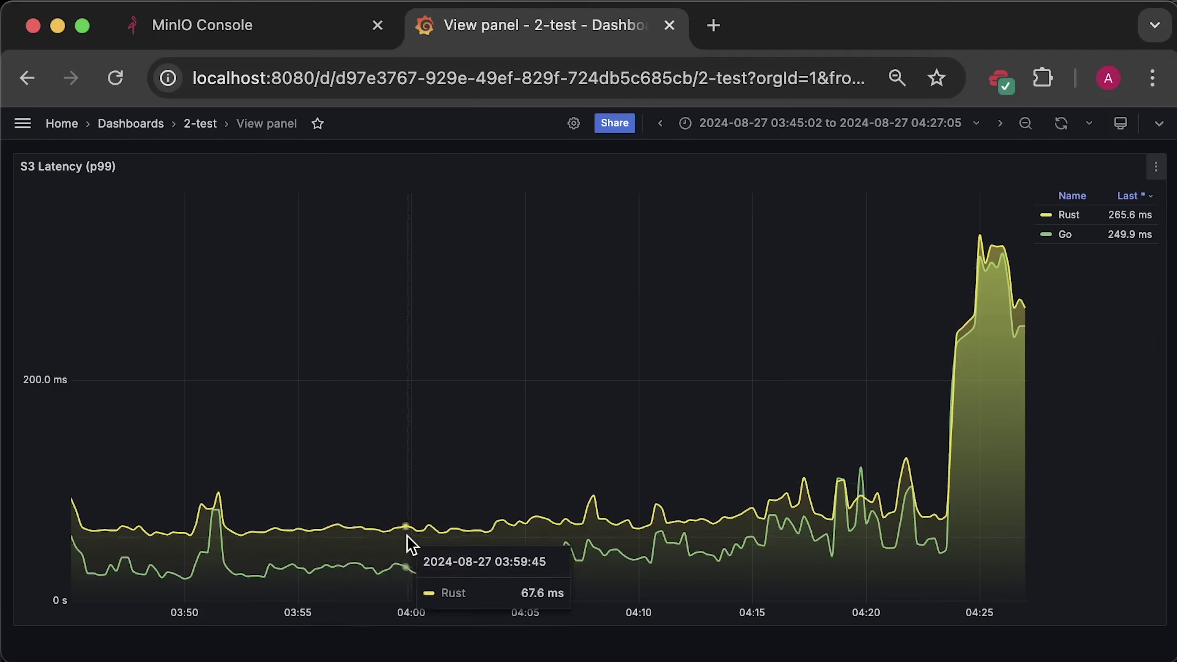
{"action": "left_click", "coordinate": [199, 123]}
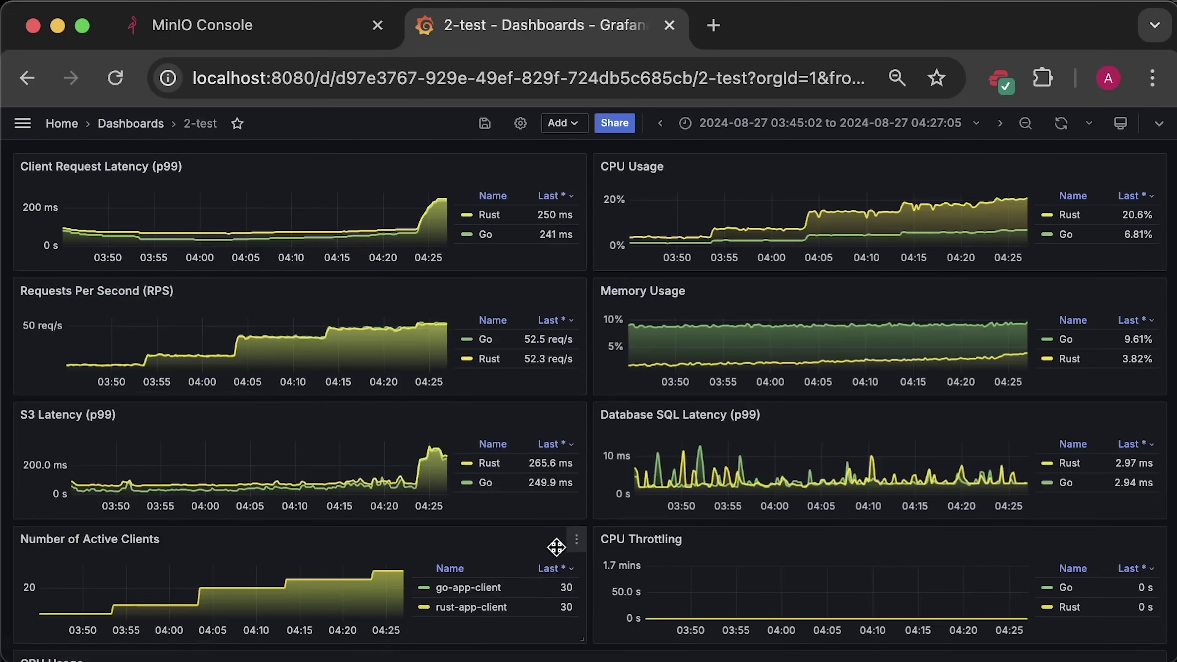